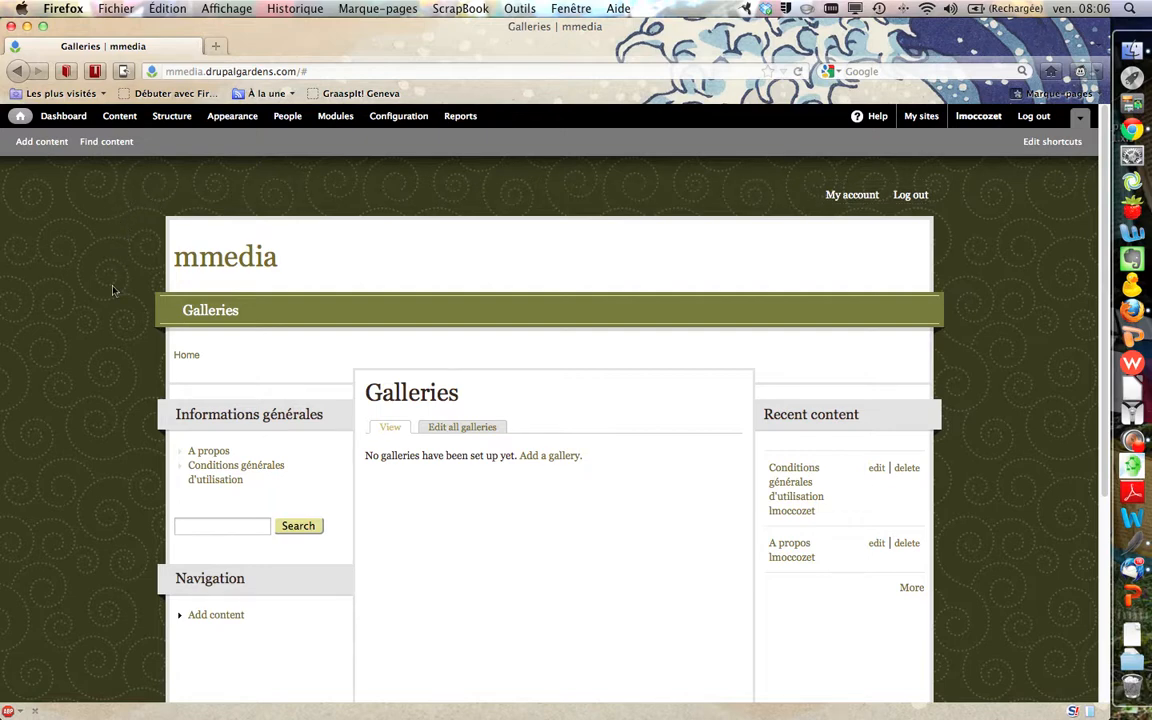
scroll(113, 290, down, 3)
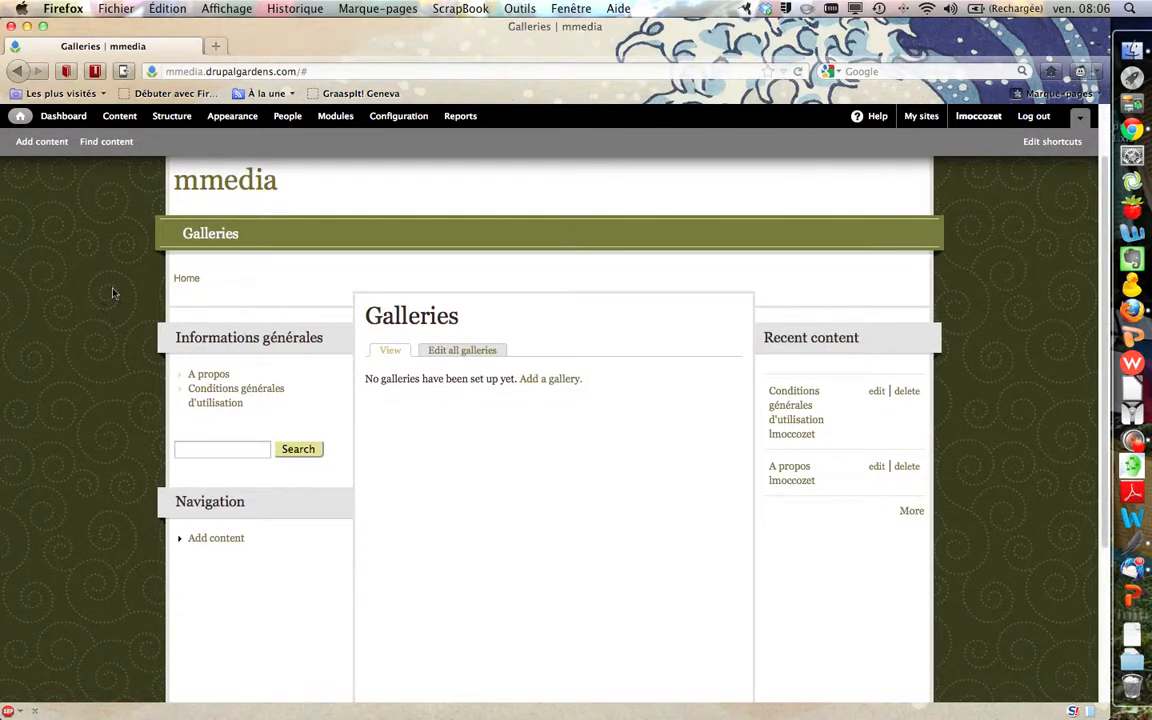
scroll(113, 293, down, 1)
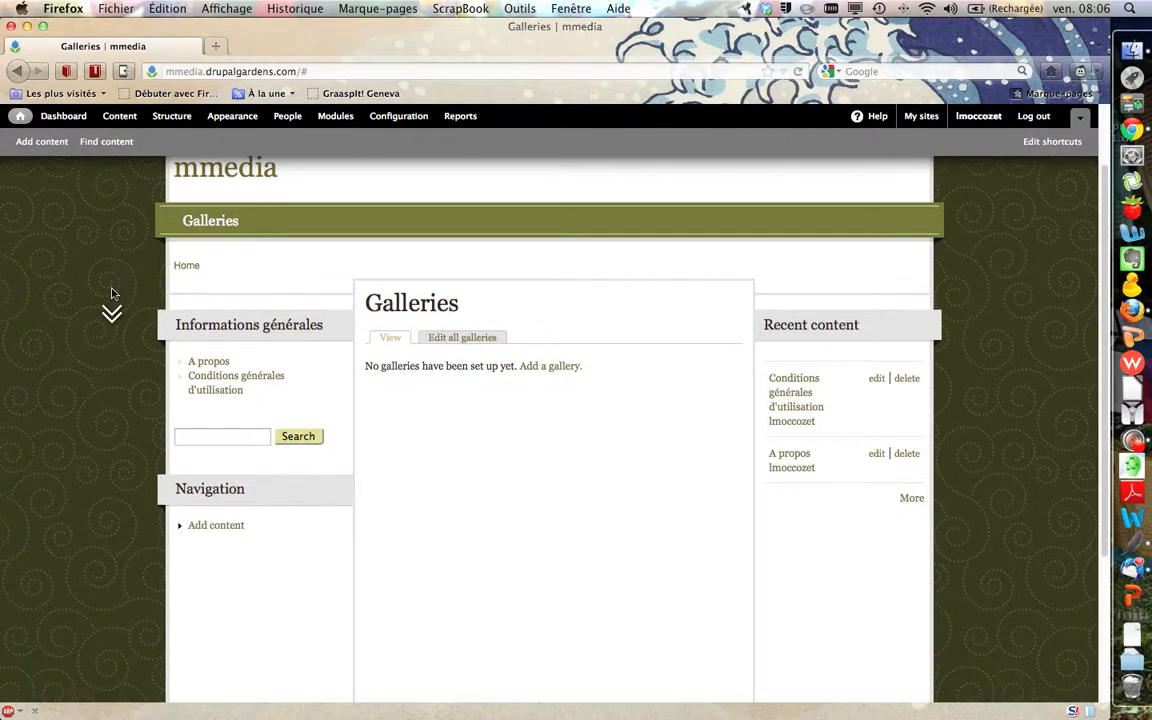
scroll(113, 293, down, 1)
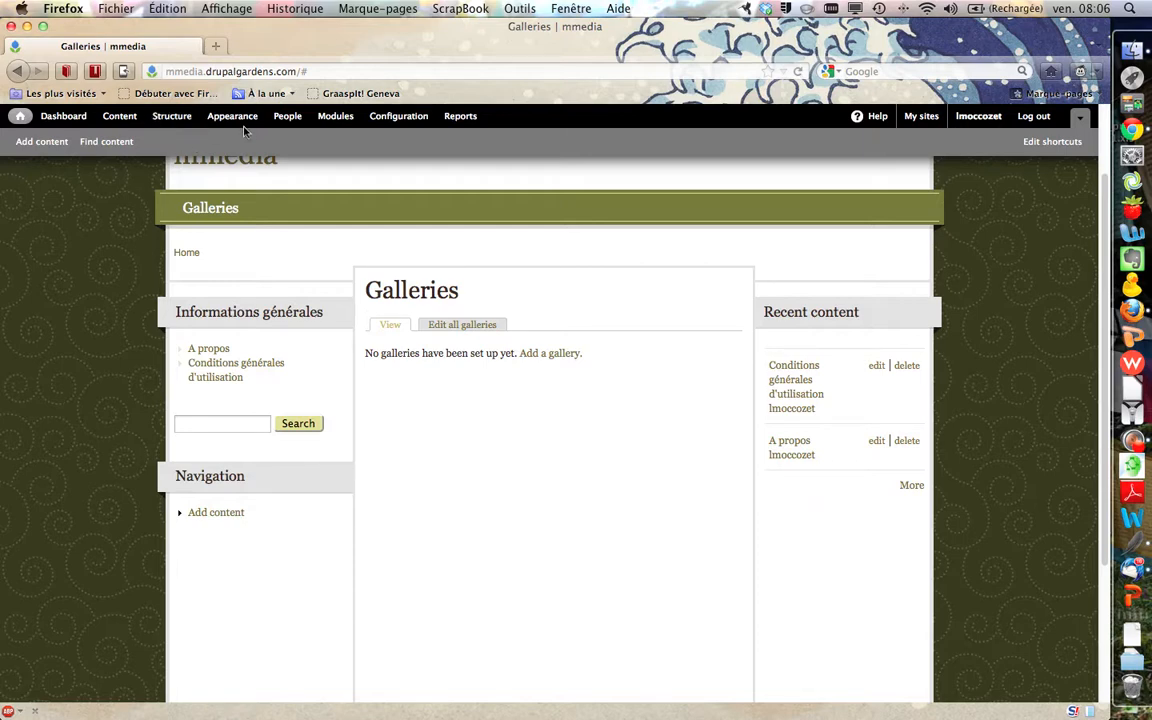
Step: Look through the site's modules list to check whether the Views module is enabled
click(172, 116)
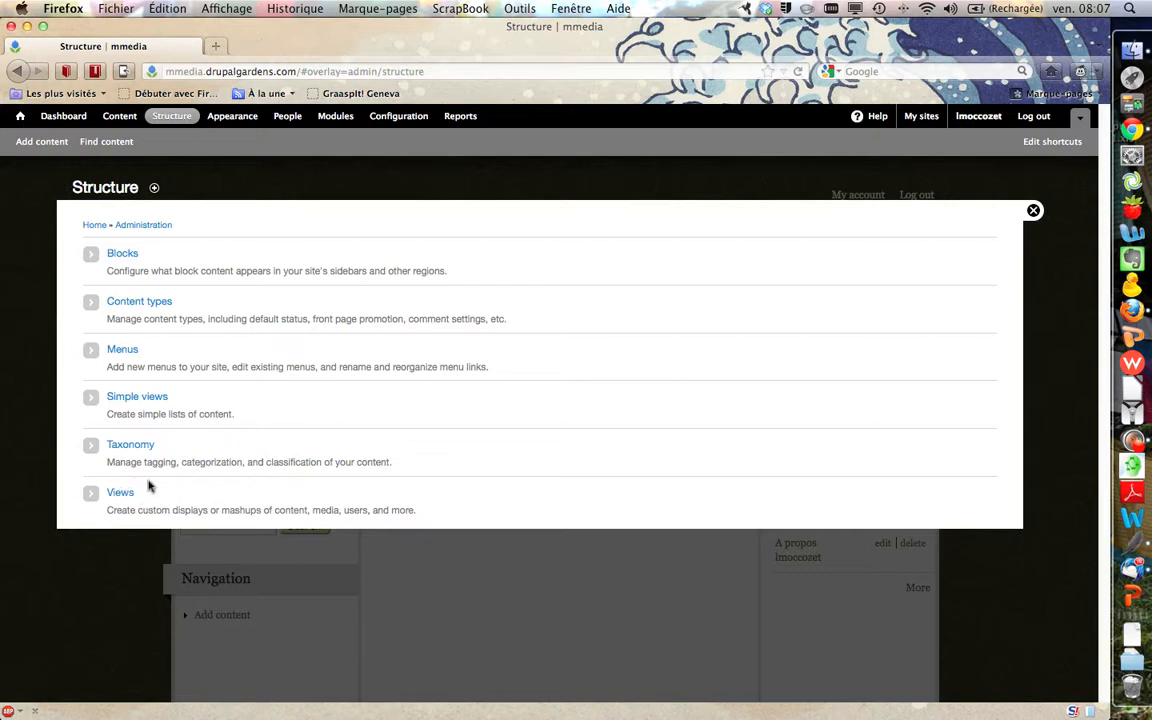
click(336, 118)
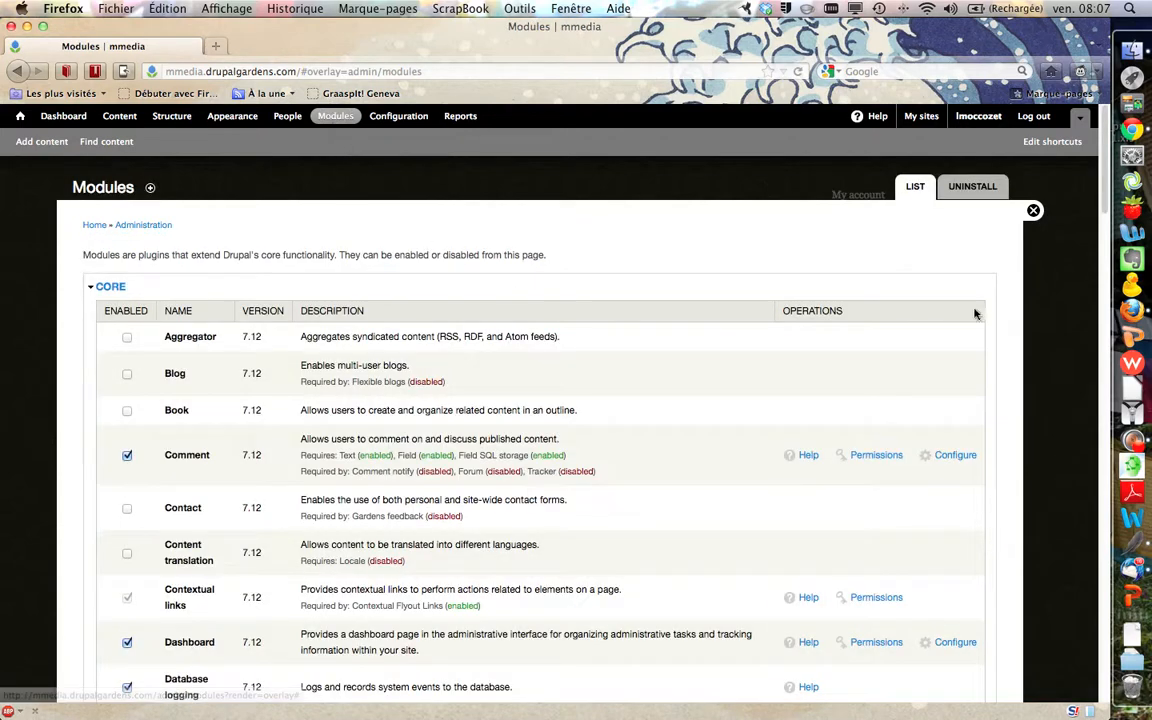
scroll(522, 420, down, 10)
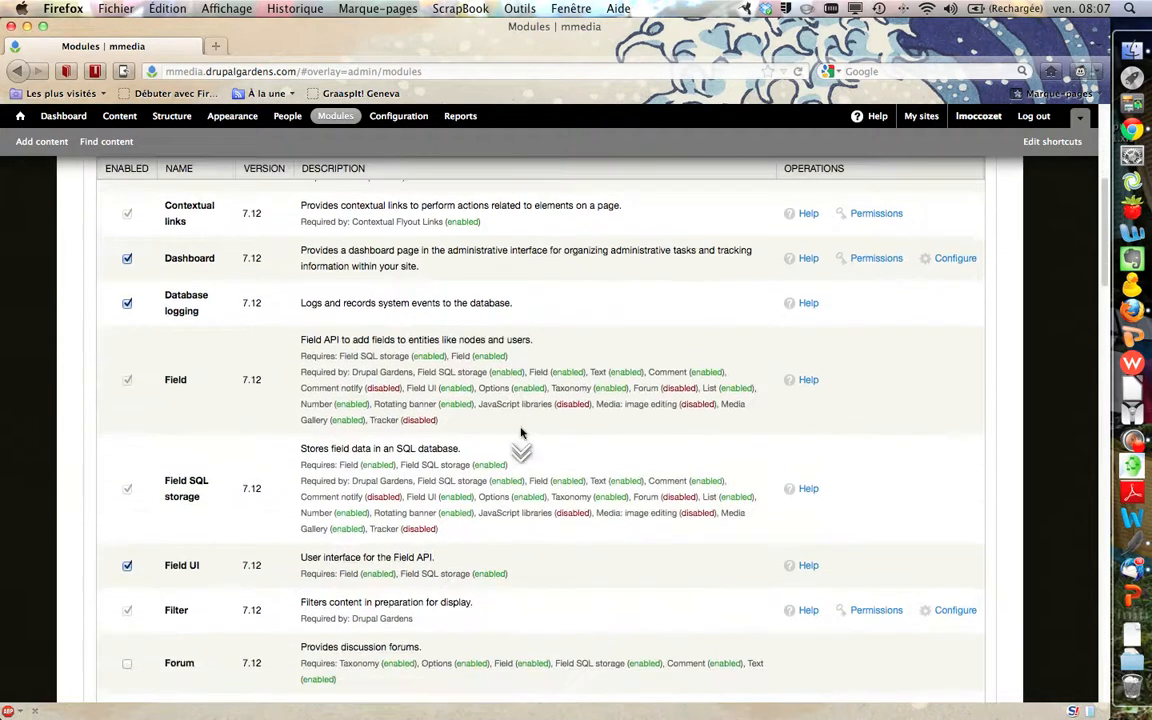
scroll(521, 432, down, 12)
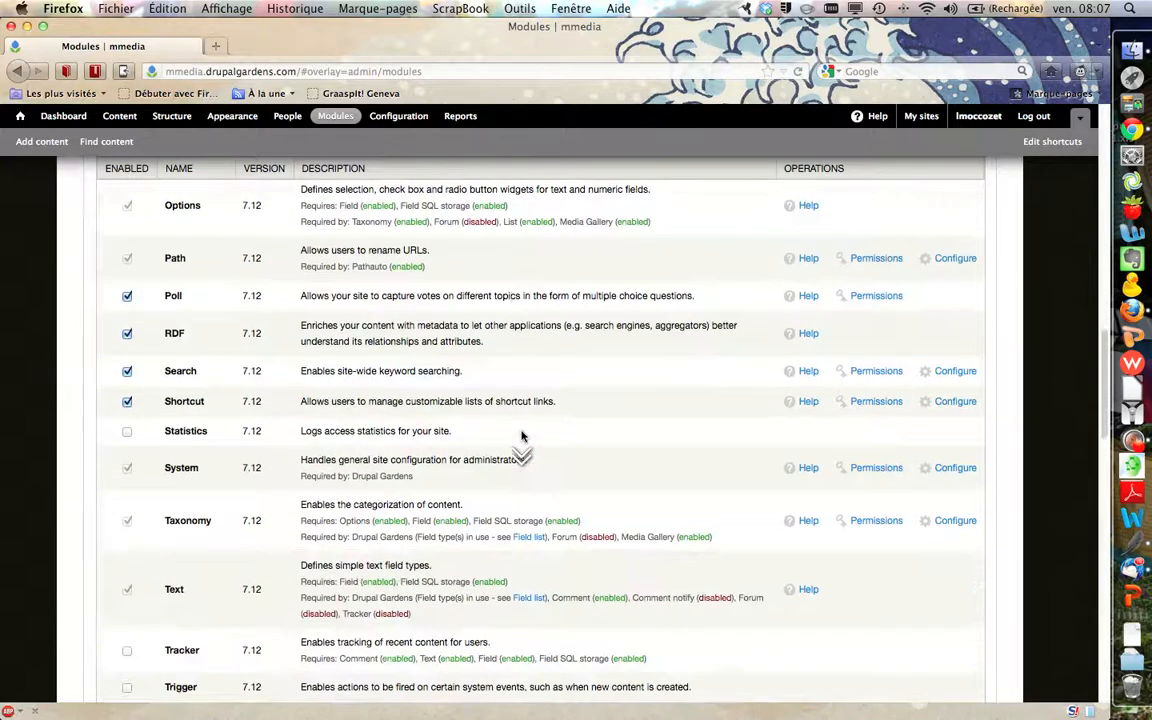
scroll(521, 437, down, 8)
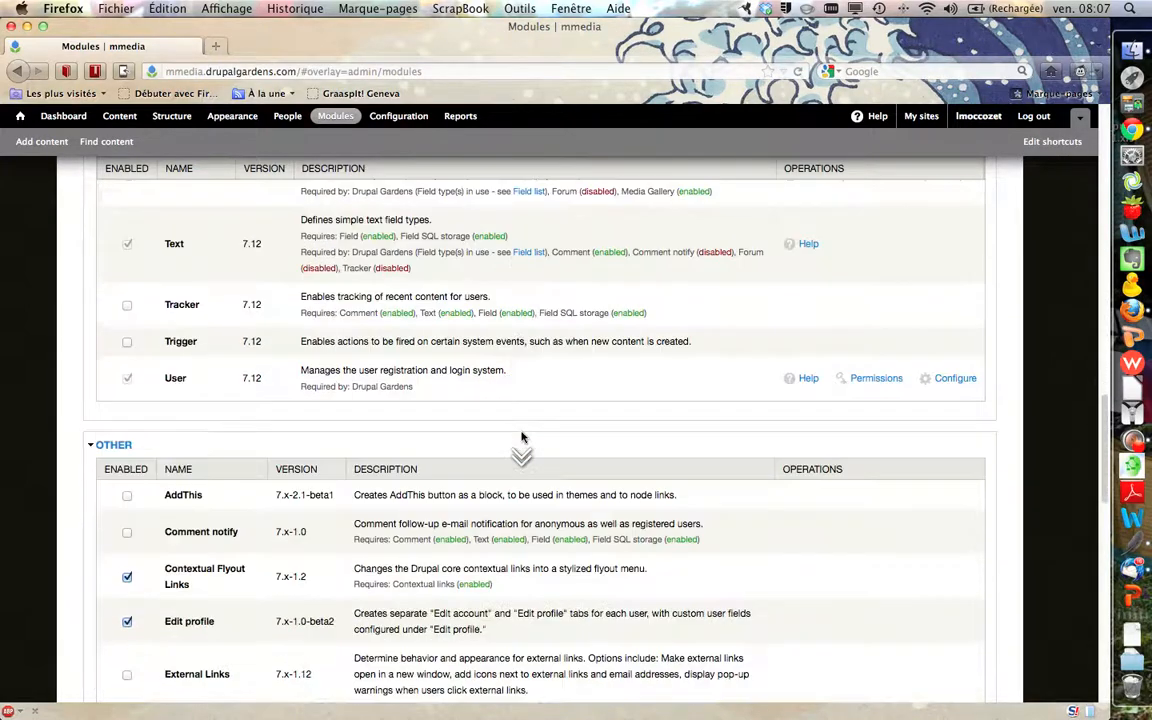
scroll(521, 434, down, 11)
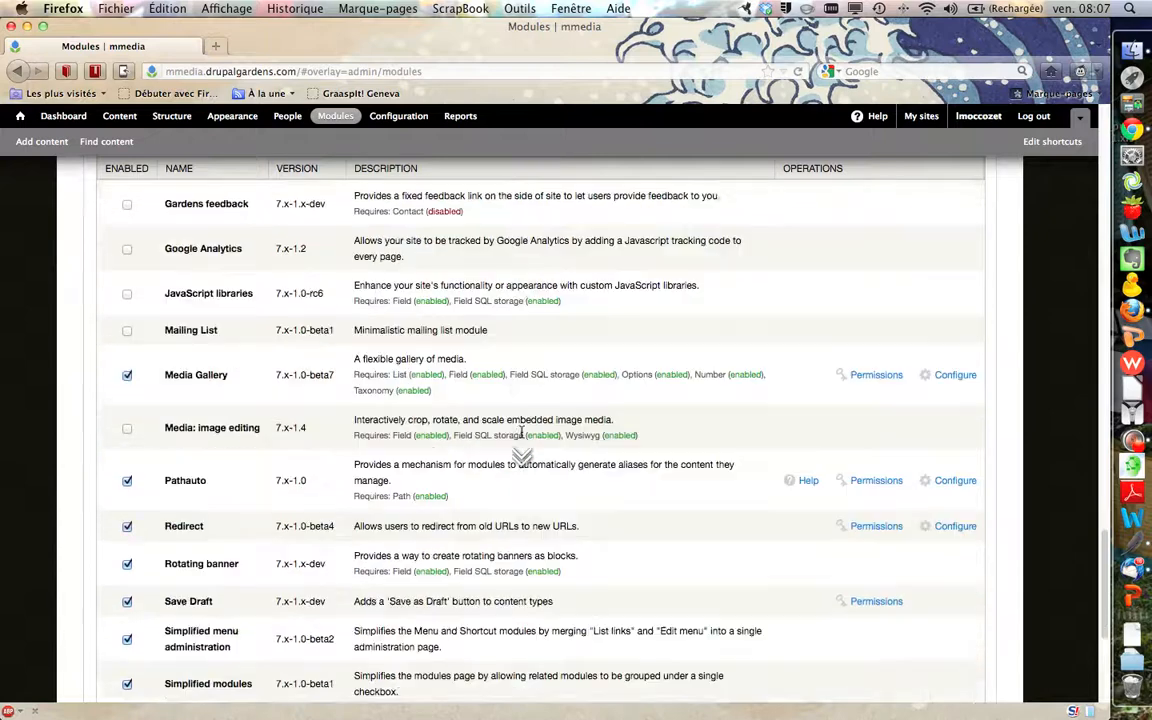
scroll(521, 437, down, 3)
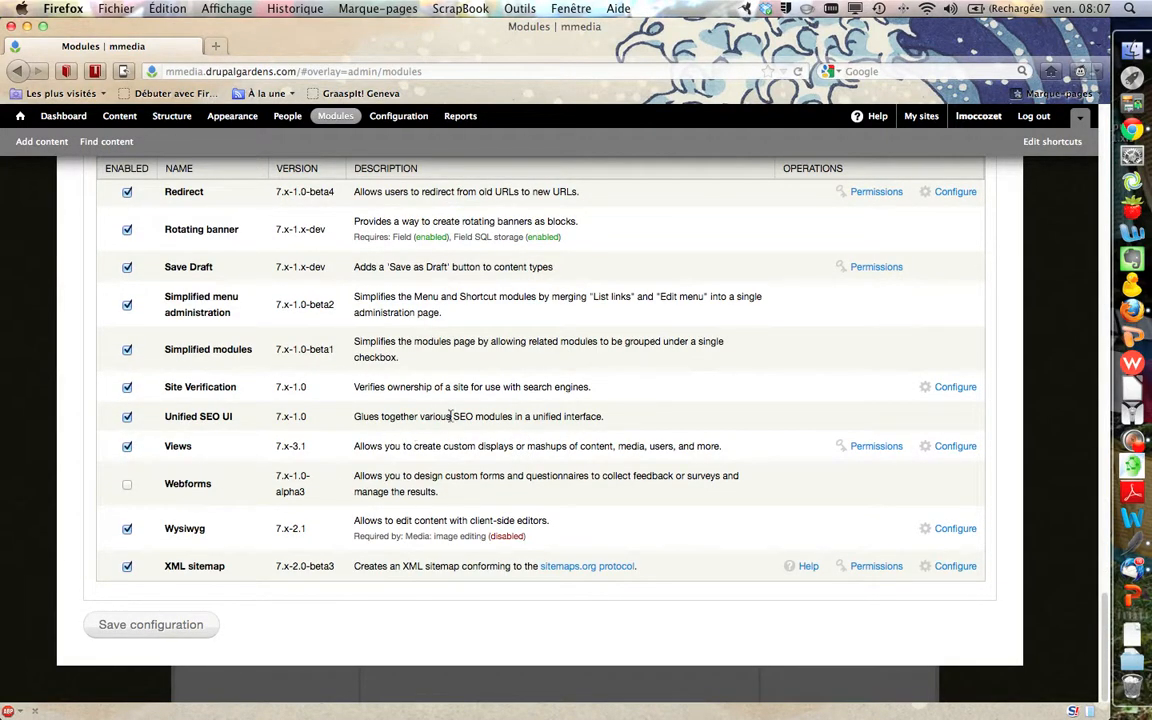
Step: Start a new view in the site structure and name it "Villes"
click(173, 118)
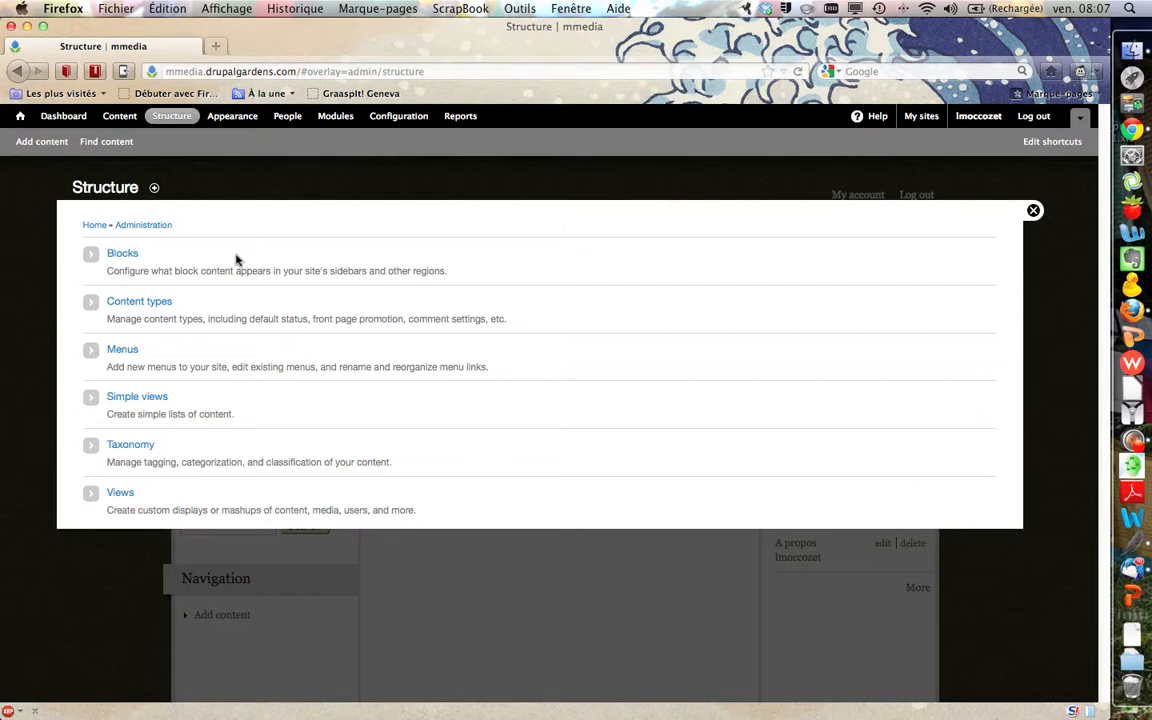
click(121, 494)
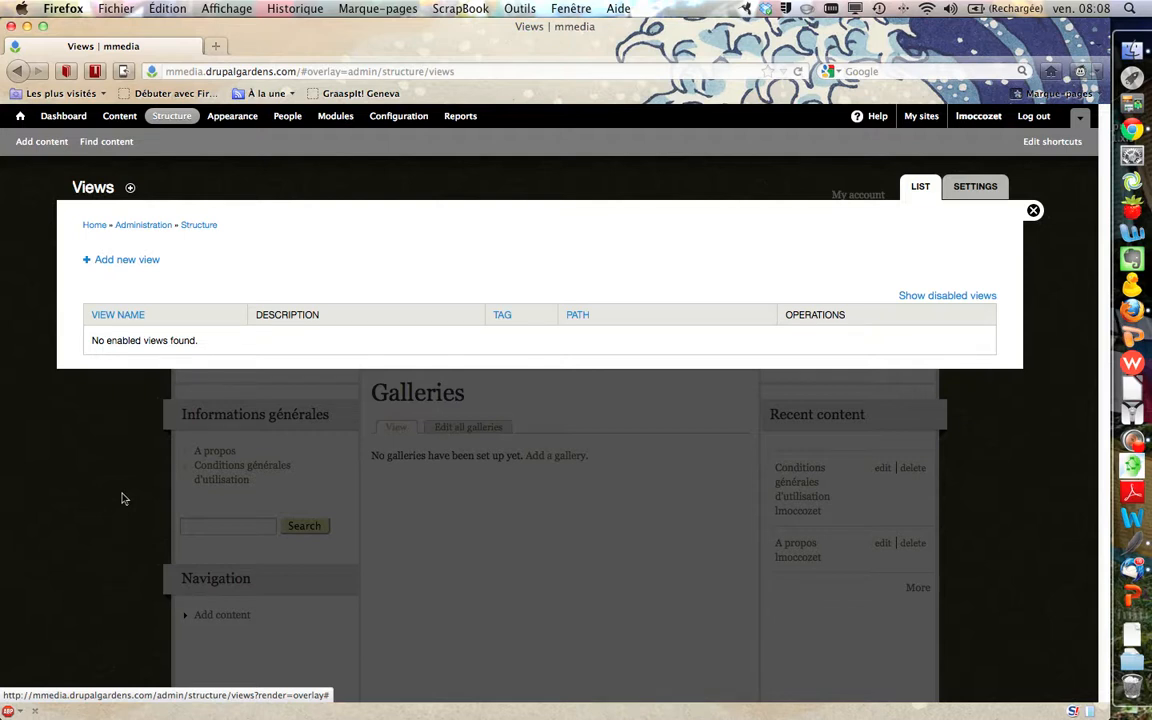
click(144, 261)
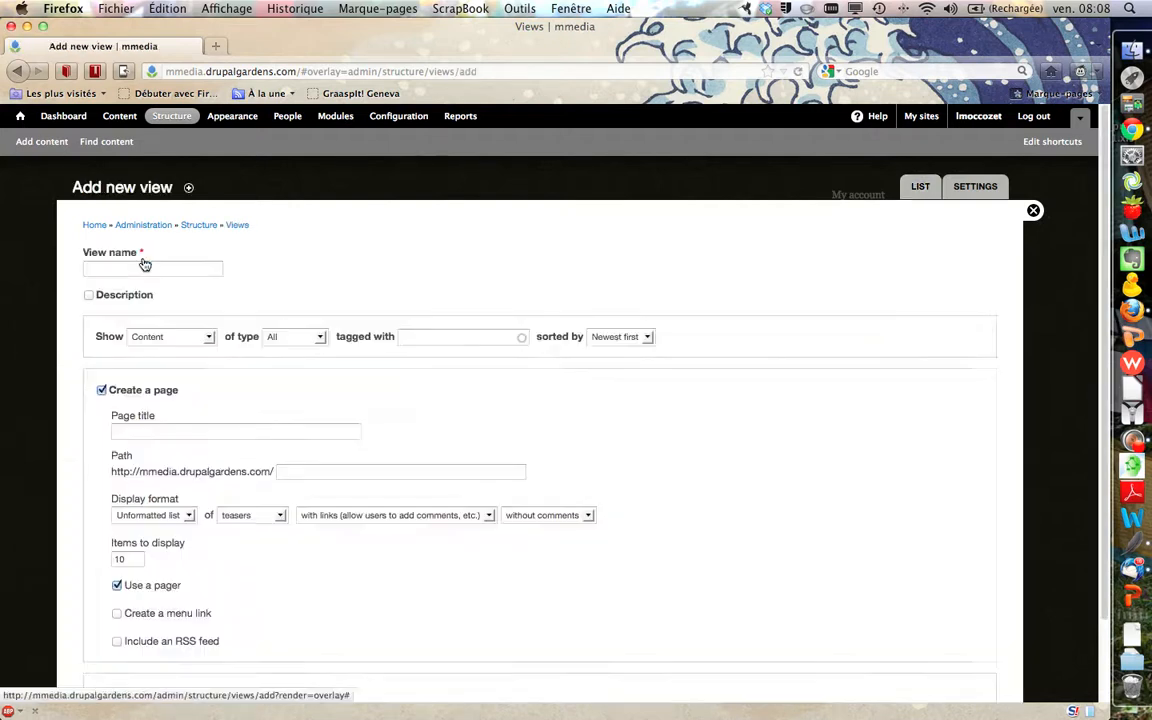
scroll(379, 295, down, 1)
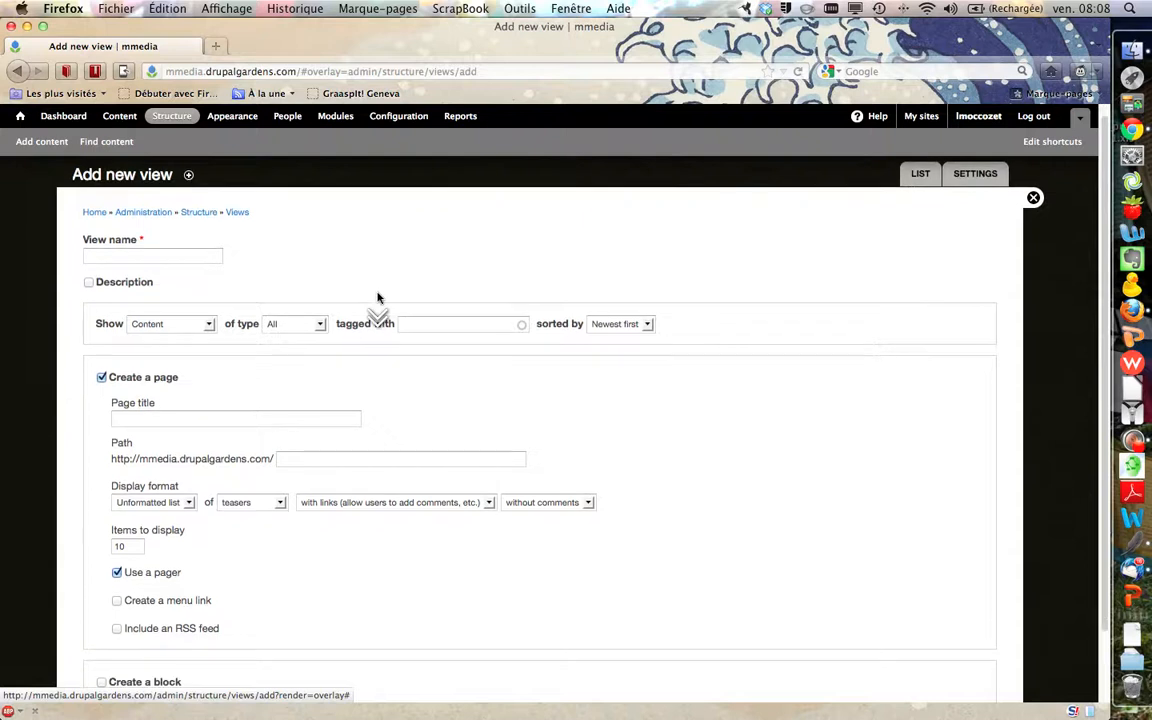
click(195, 254)
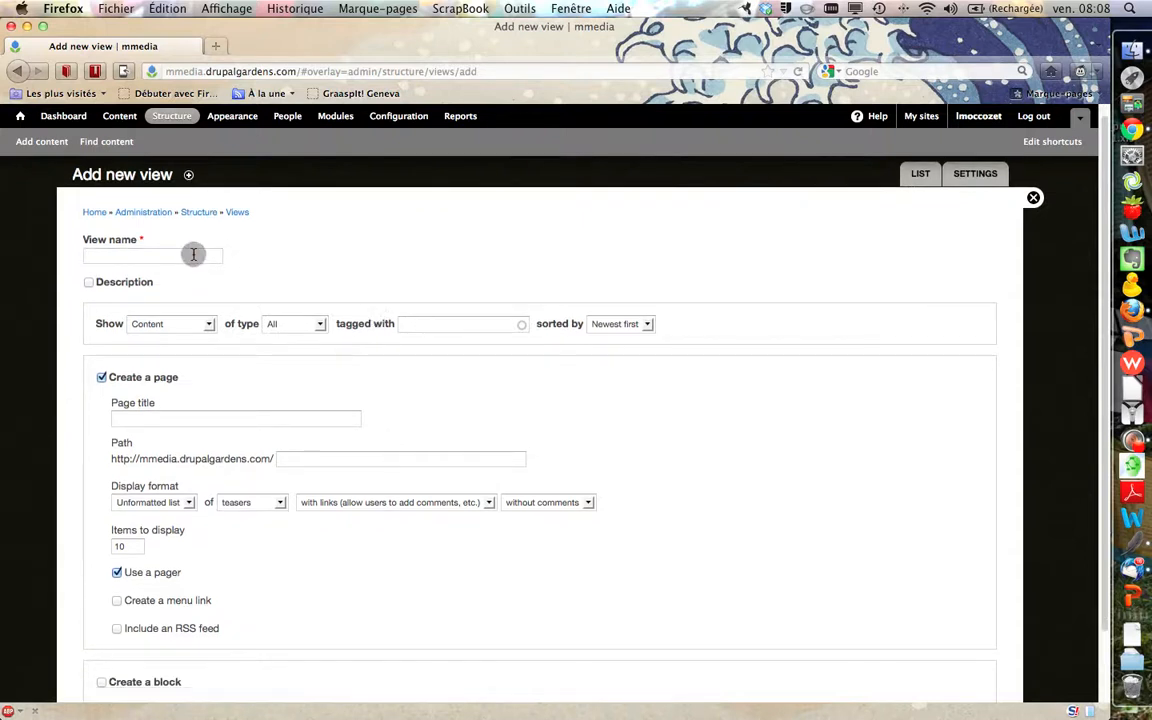
text(Villes)
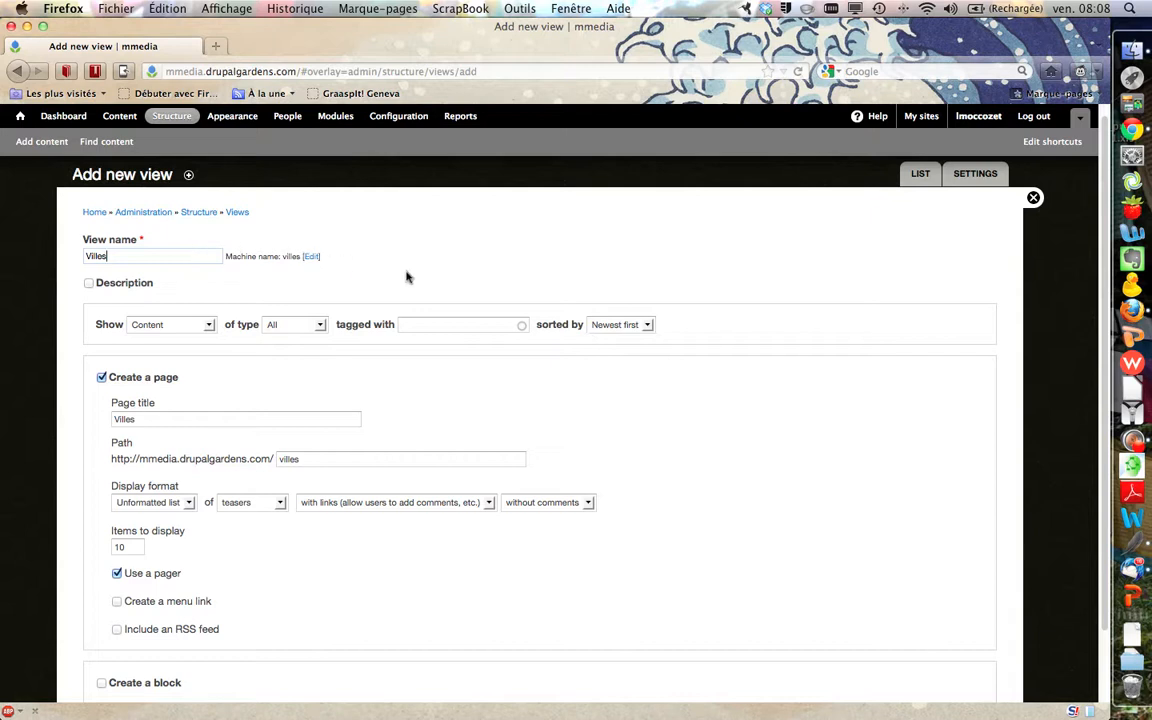
Step: Make the view show taxonomy terms of type Villes, leaving them unsorted
scroll(408, 276, down, 3)
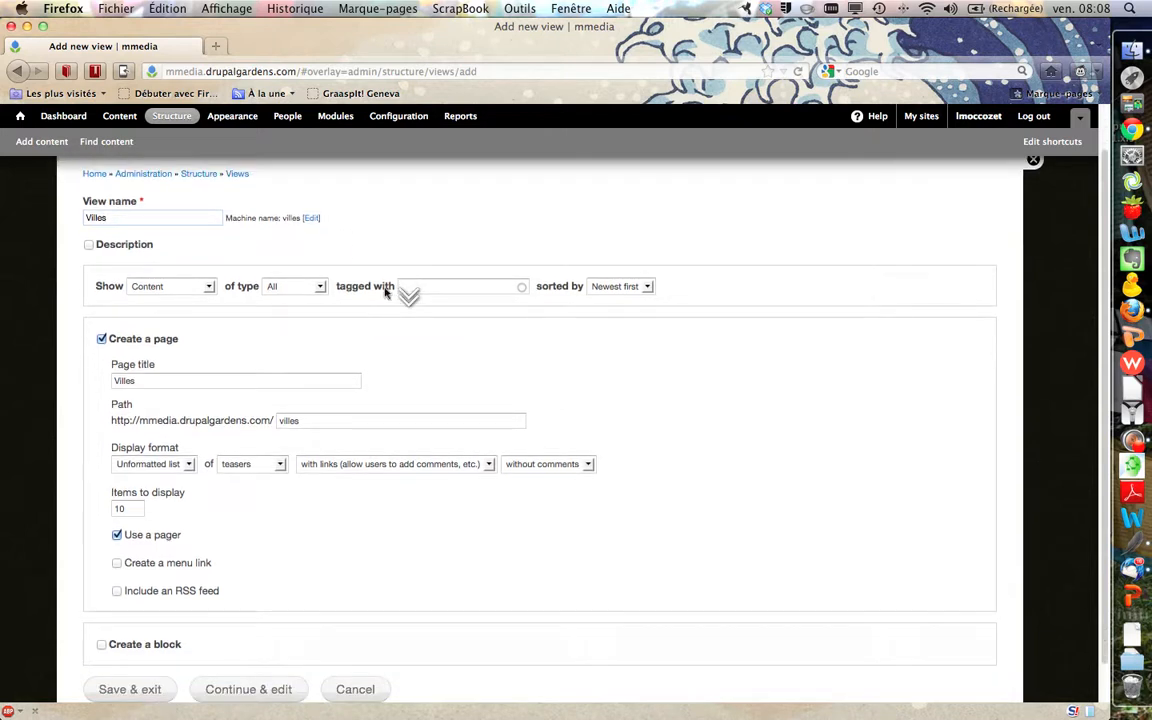
click(209, 288)
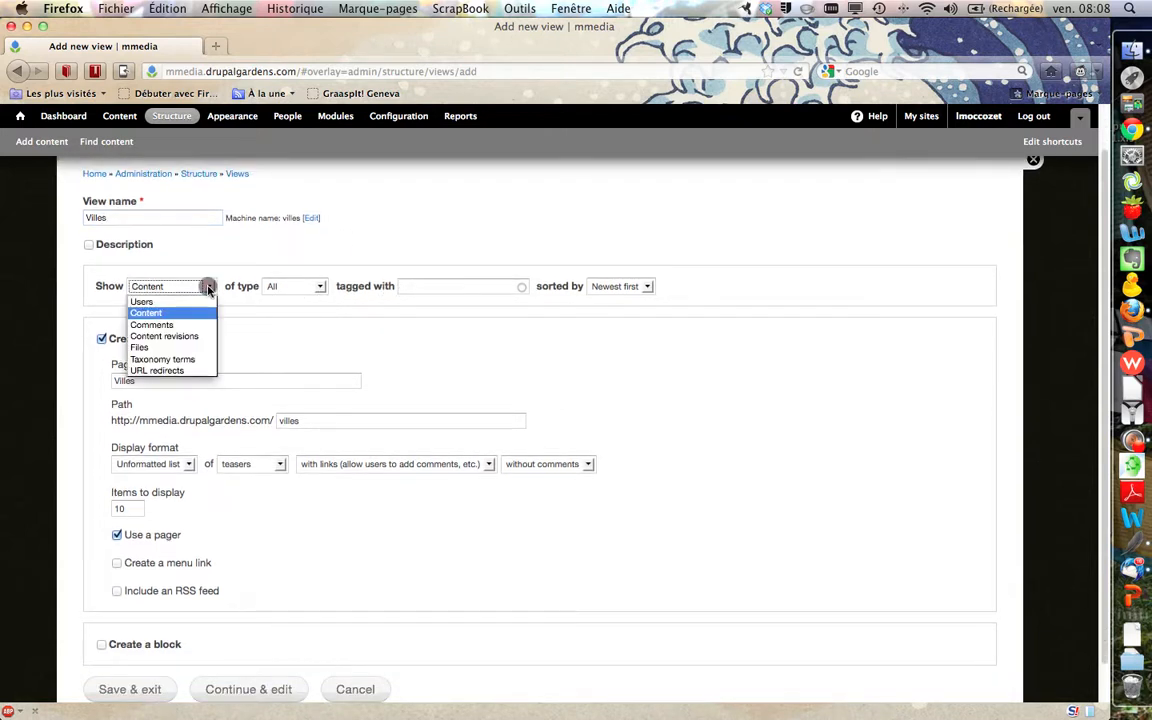
click(192, 359)
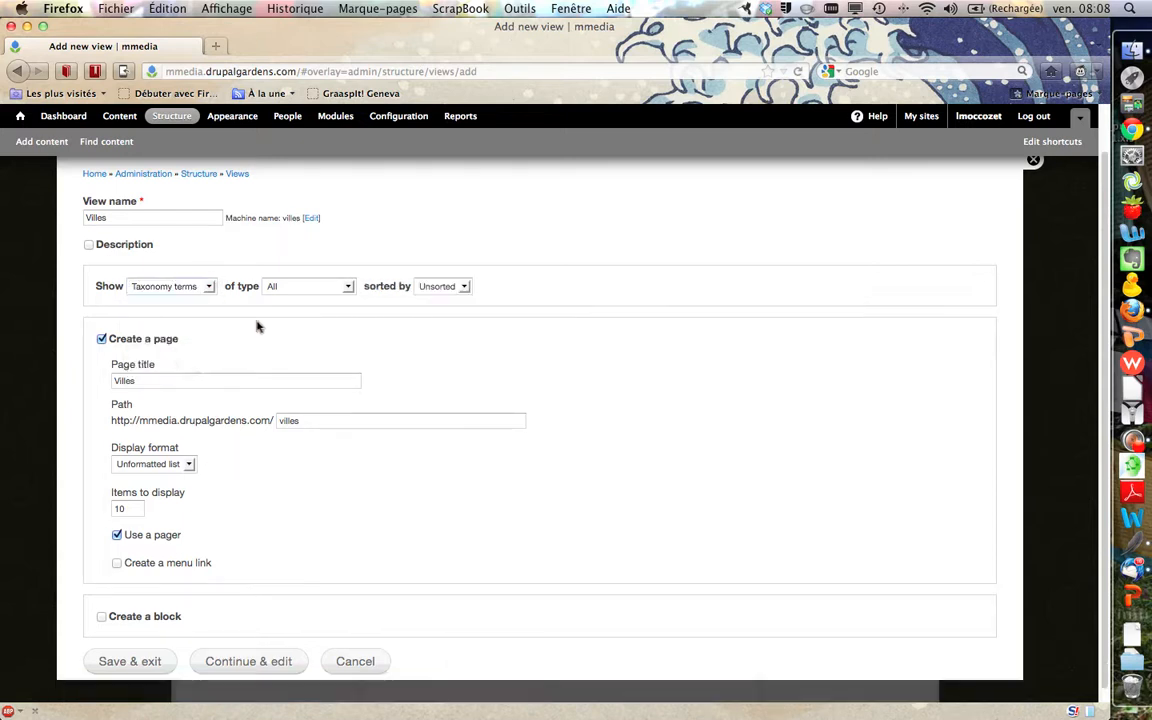
click(350, 288)
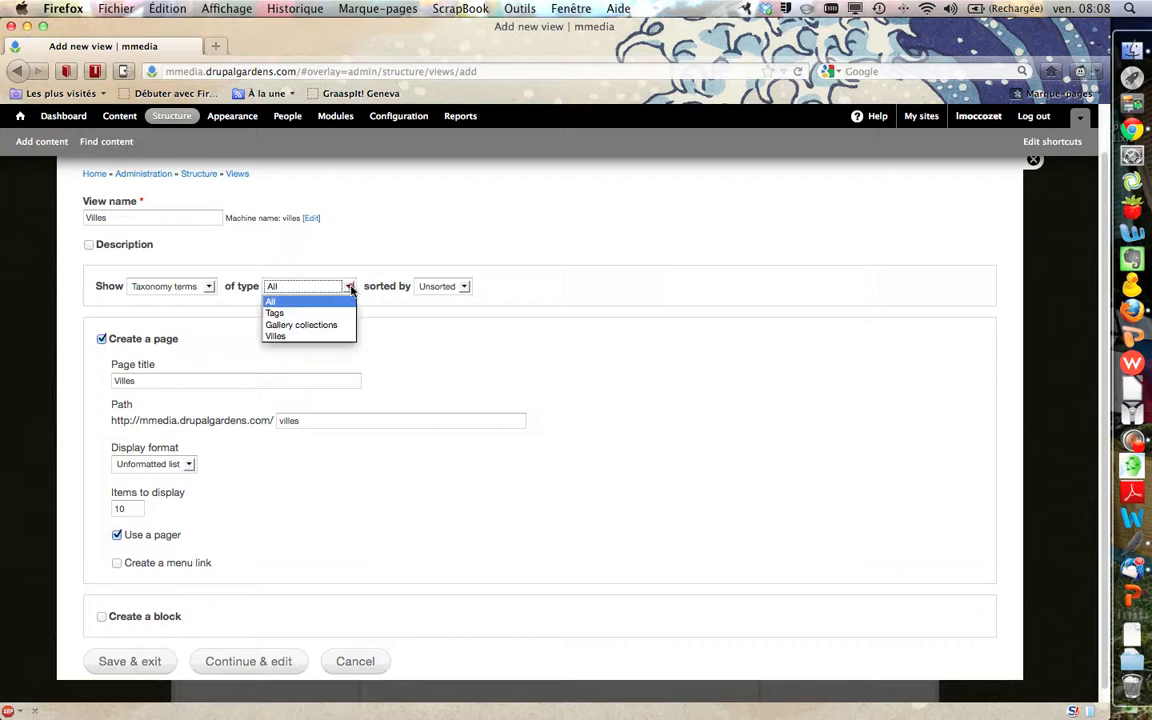
click(320, 338)
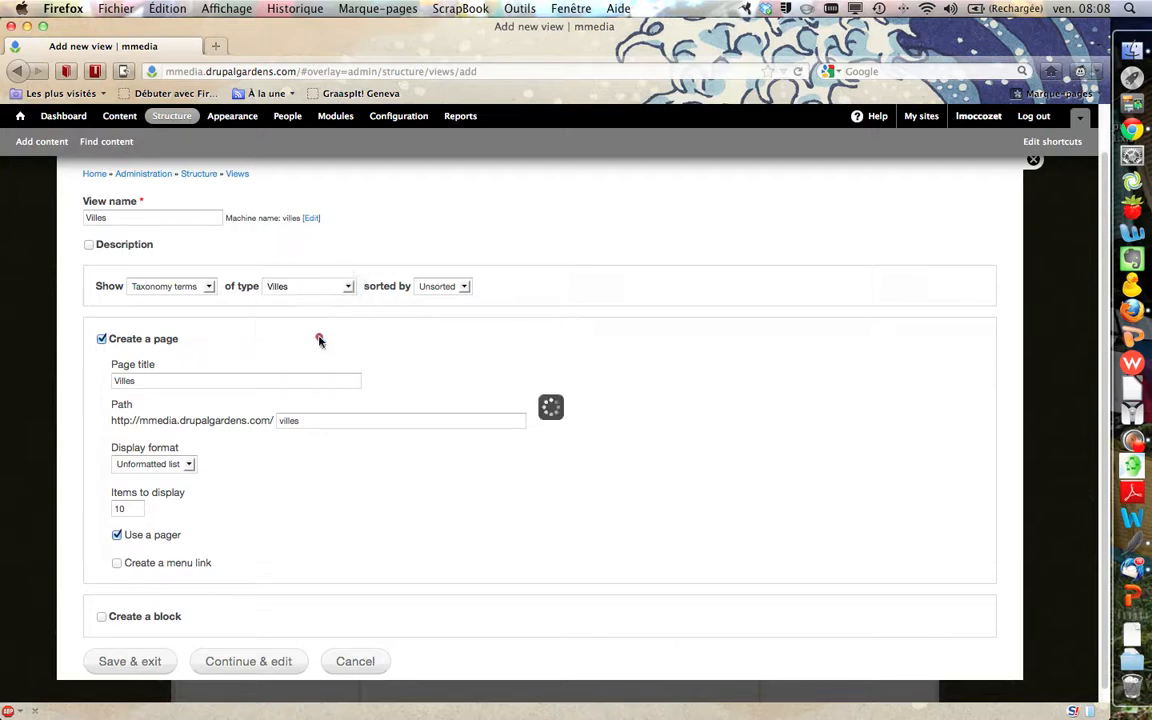
click(464, 286)
click(486, 289)
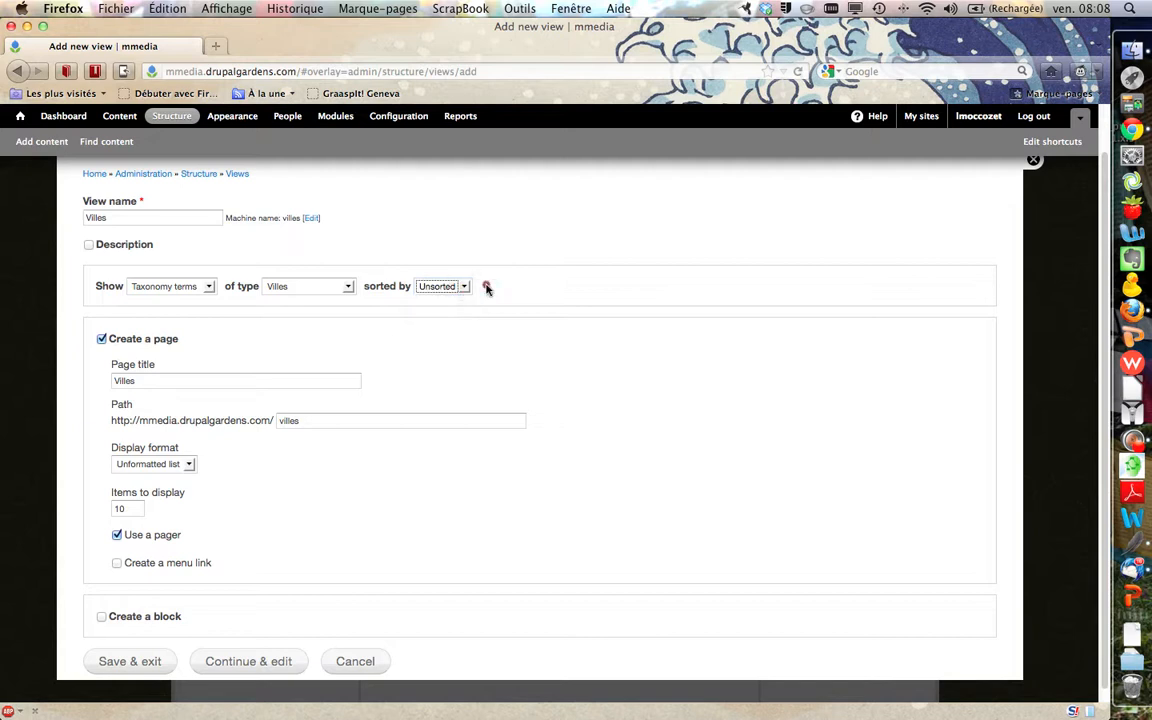
scroll(416, 335, down, 1)
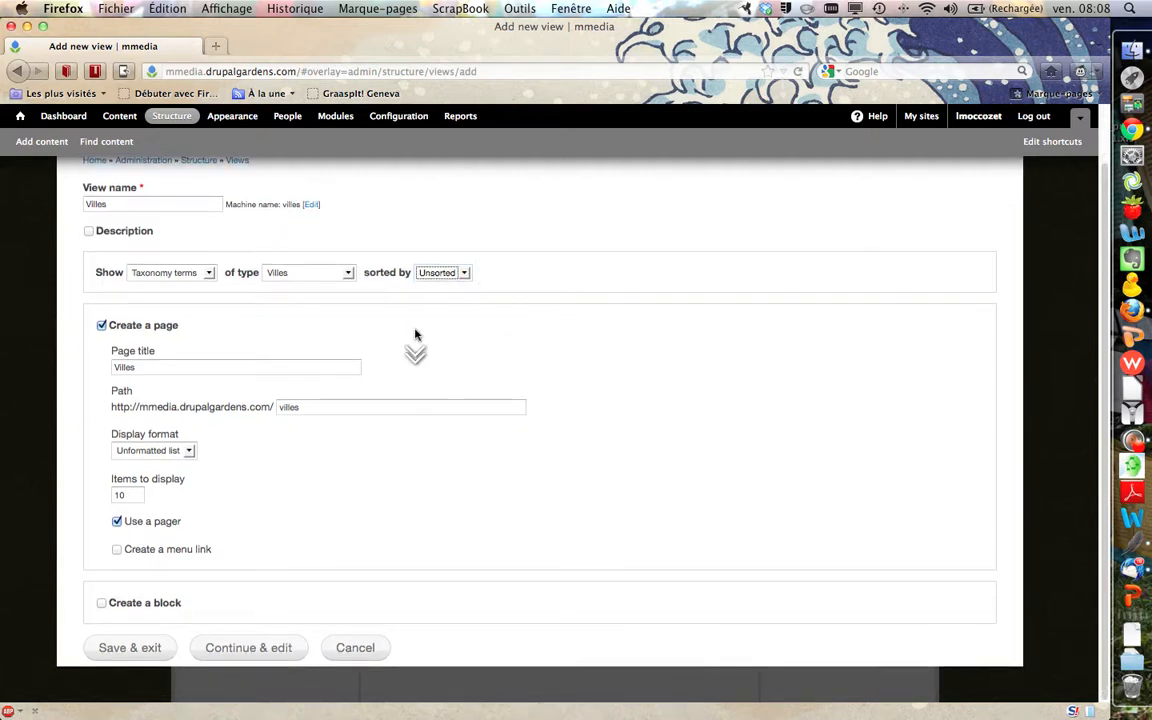
click(465, 272)
click(498, 272)
Step: Add a block to the view and title it "Visiter par villes"
click(101, 603)
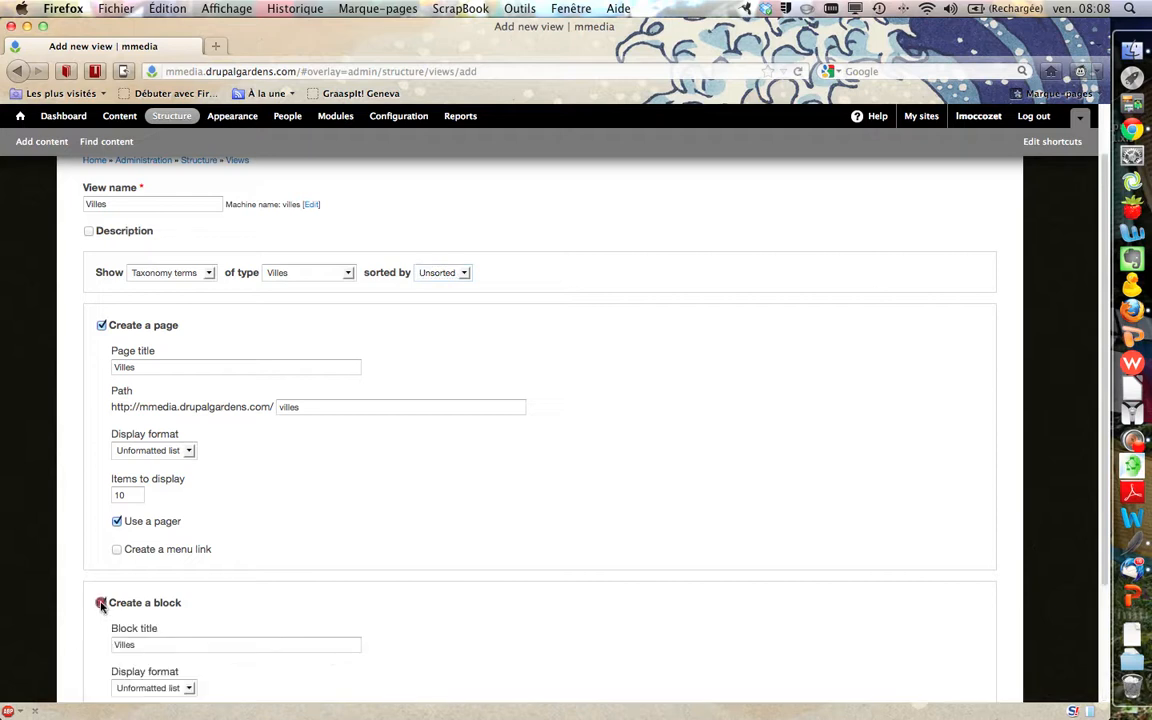
scroll(282, 574, down, 4)
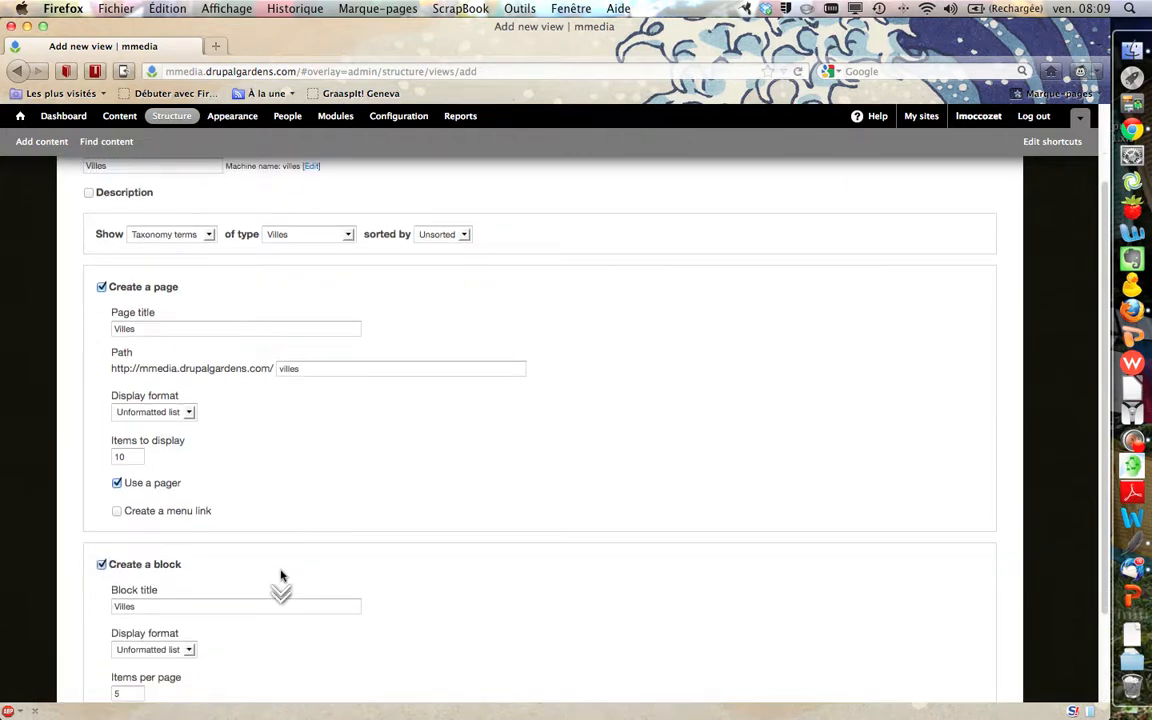
scroll(281, 570, down, 2)
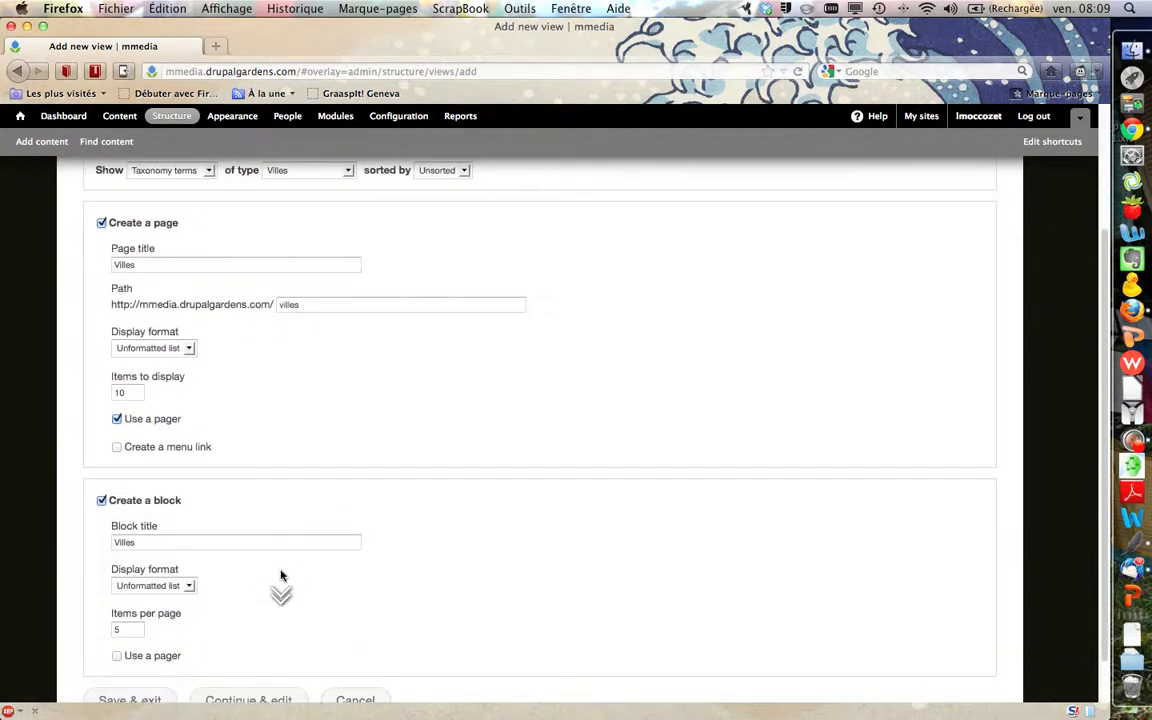
scroll(281, 575, up, 3)
scroll(281, 575, down, 3)
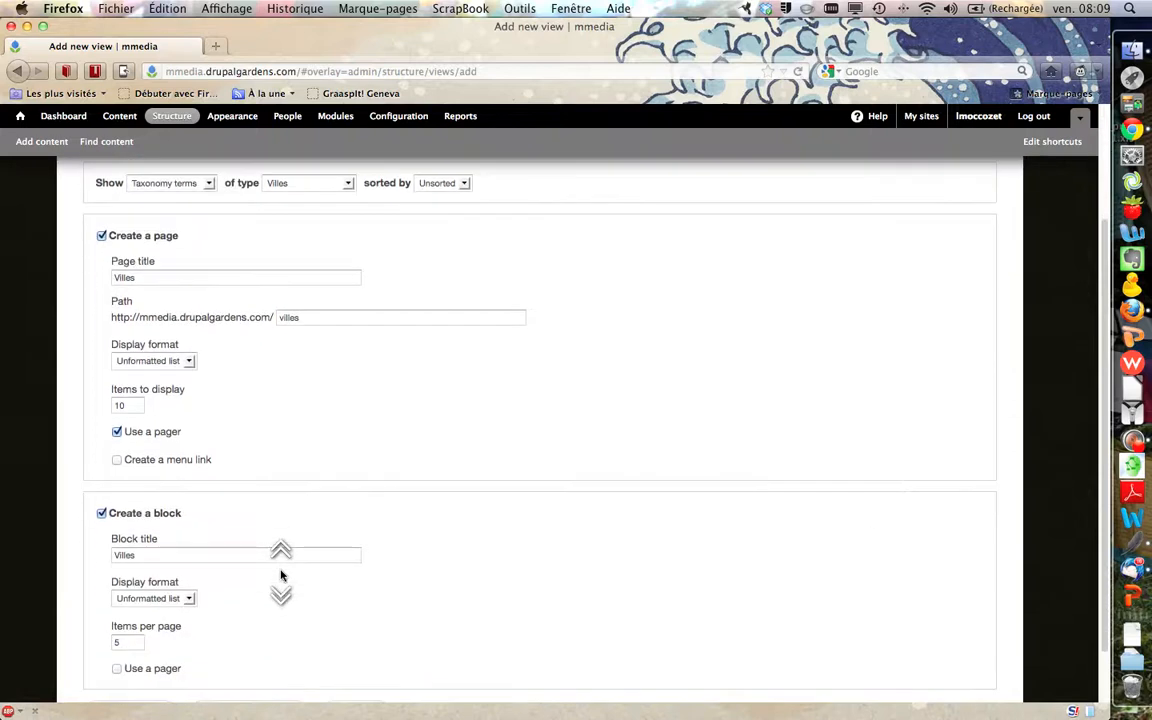
click(115, 557)
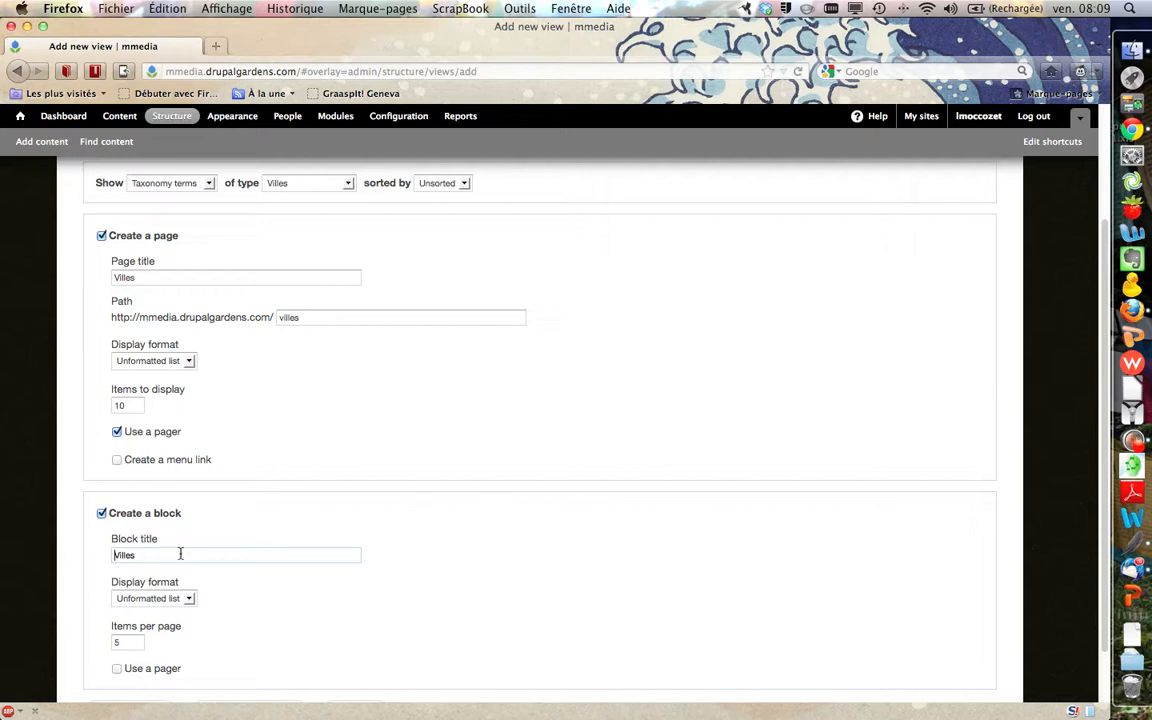
text(Visiter par)
key(Delete)
text(v)
Step: Enable a pager for the block with 8 items per page, and save the view
scroll(265, 513, down, 3)
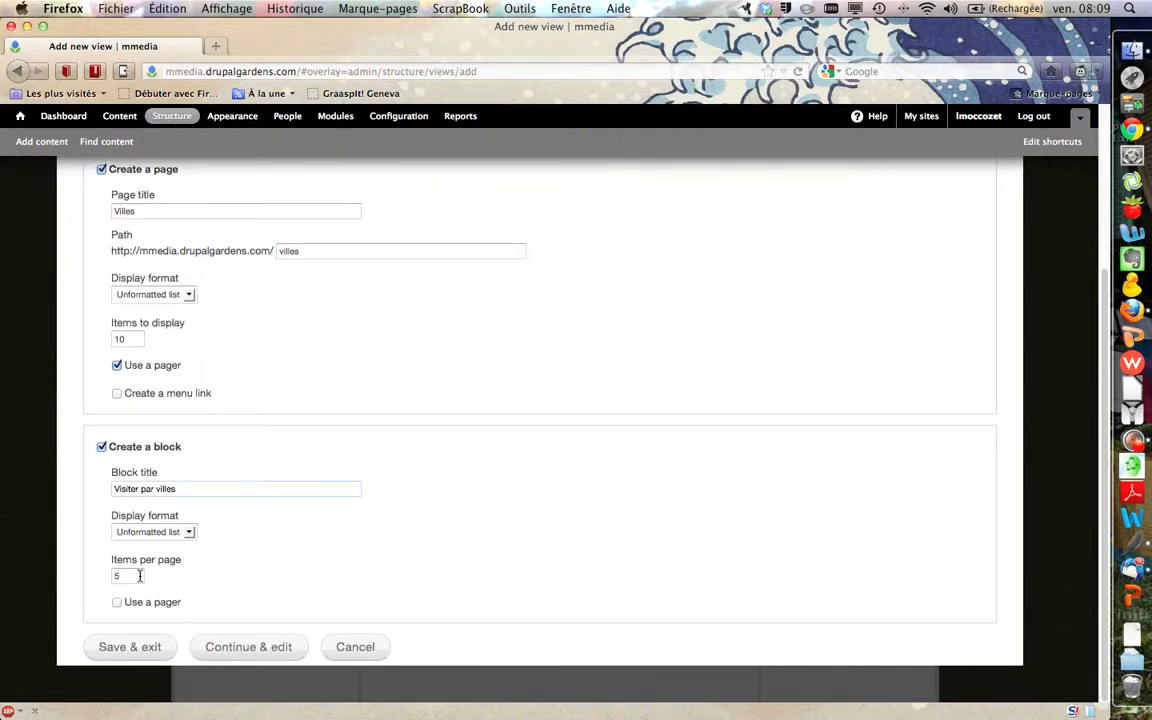
click(117, 603)
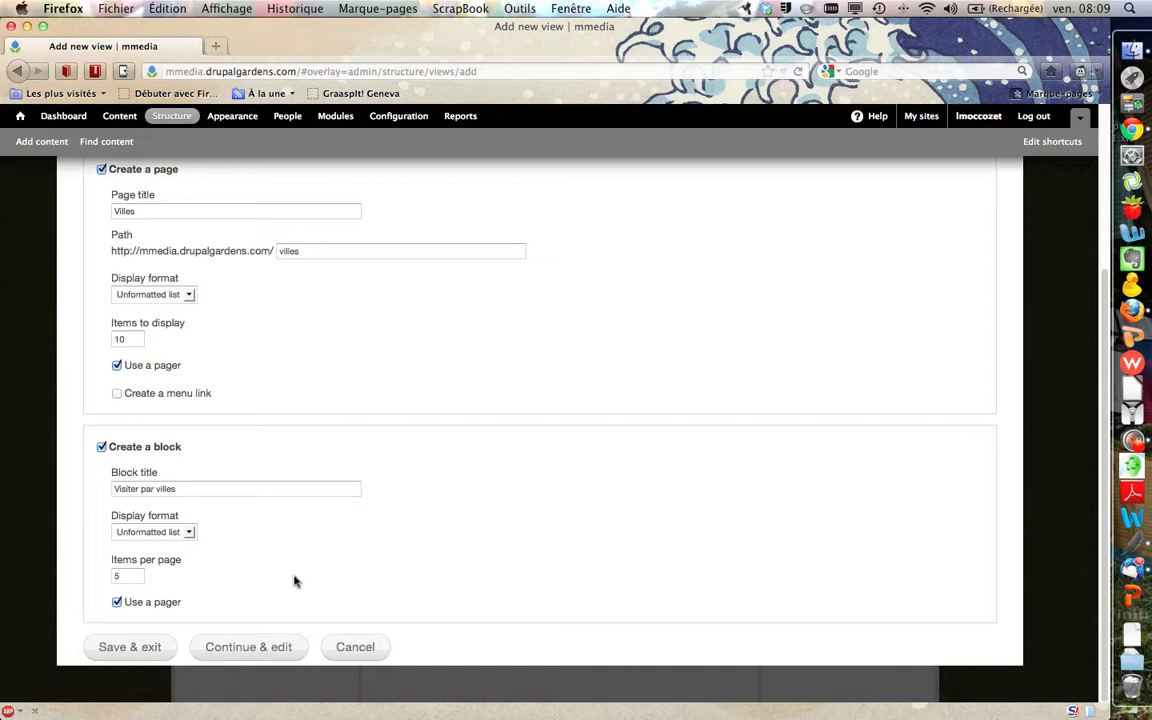
click(132, 575)
key(BackSpace)
text(8)
click(130, 647)
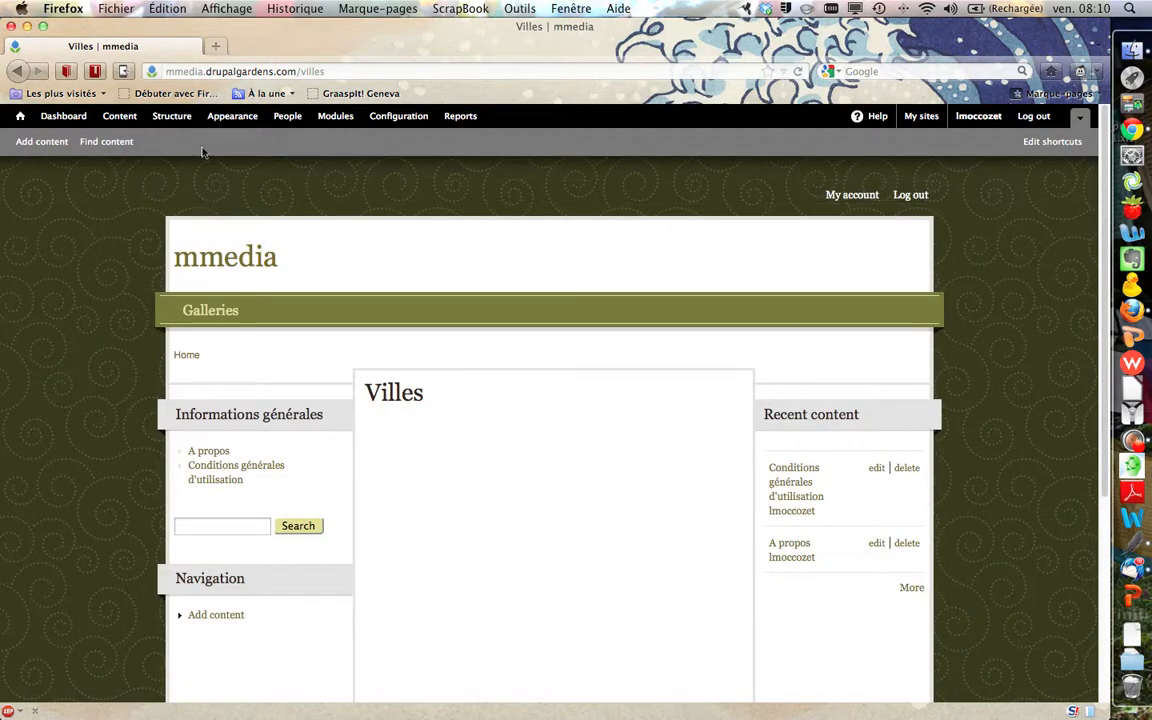
Step: Check the Villes view in the views list, and open the site's block administration
click(172, 117)
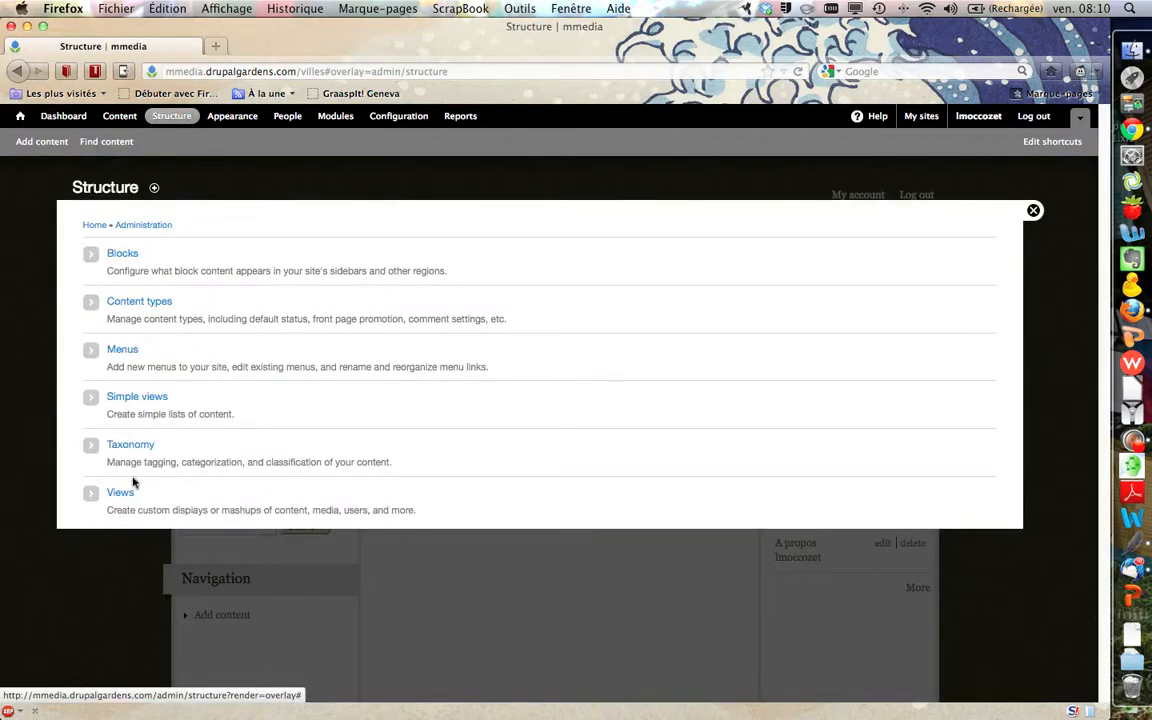
click(121, 492)
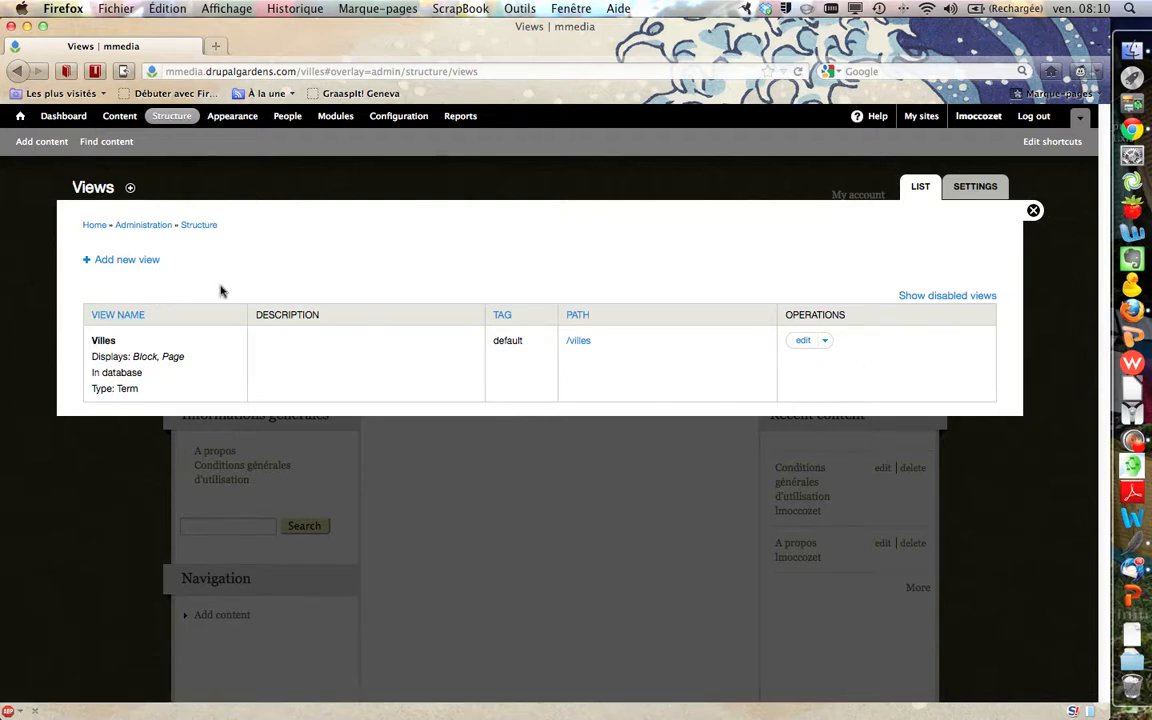
click(172, 117)
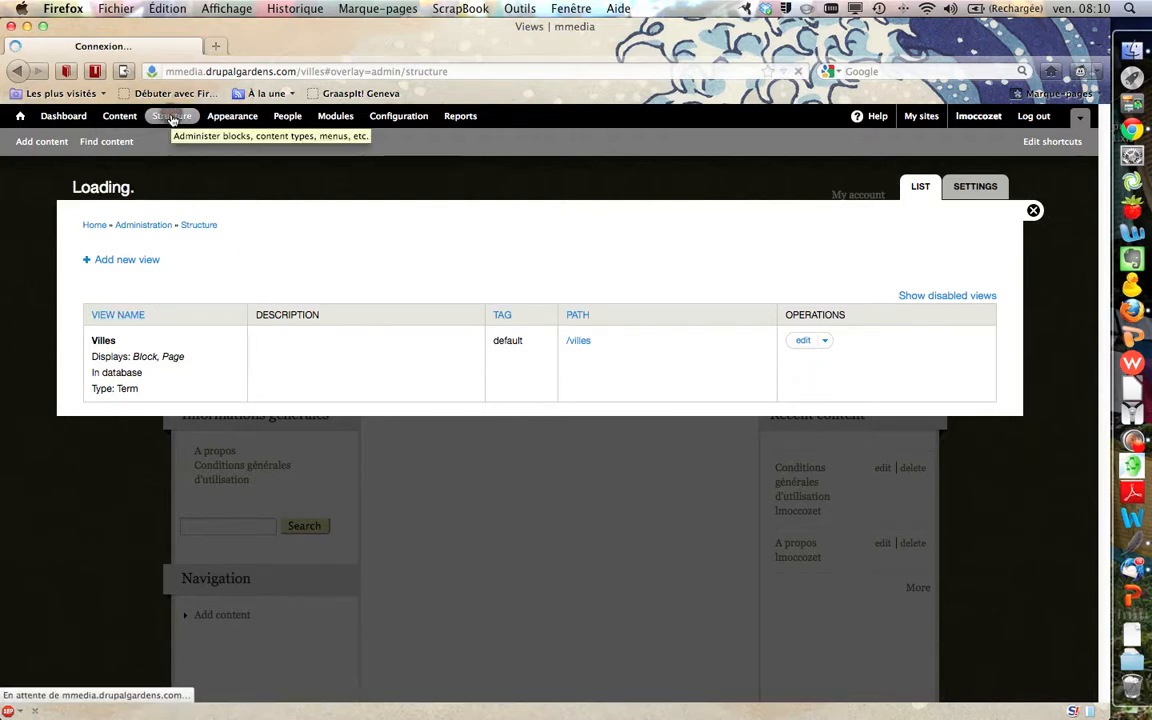
click(124, 256)
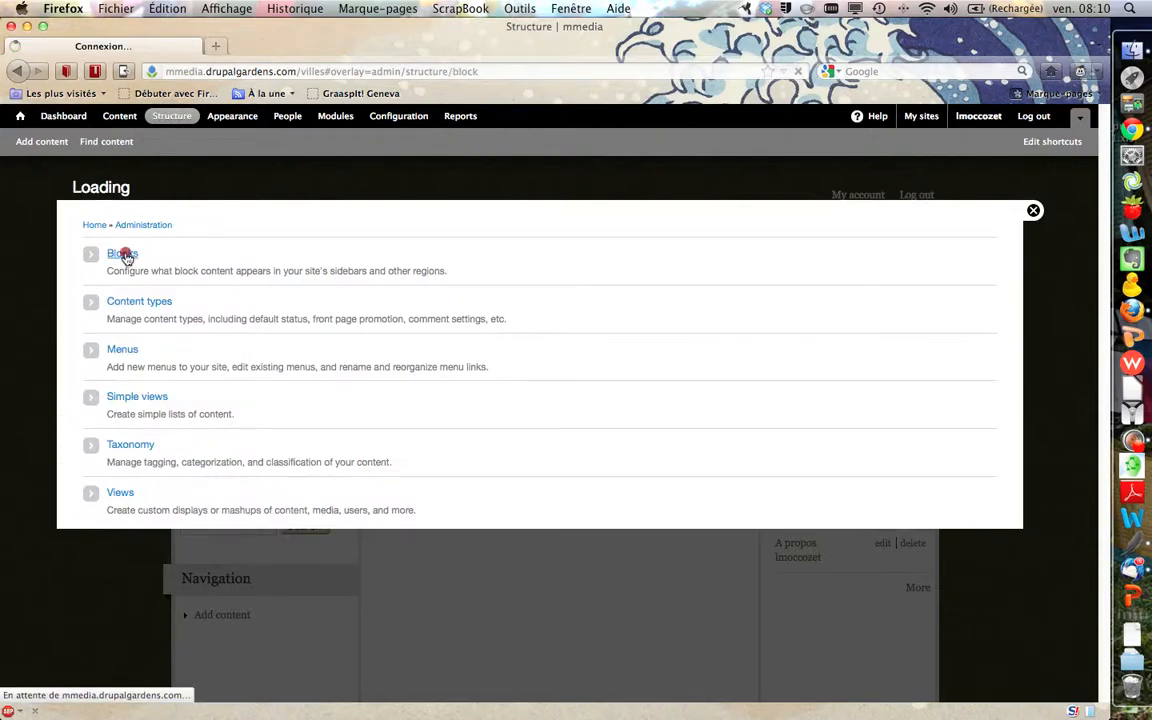
Step: Look through the block list, from the preheader regions to the disabled blocks, for the Villes view block and its region
scroll(369, 521, down, 10)
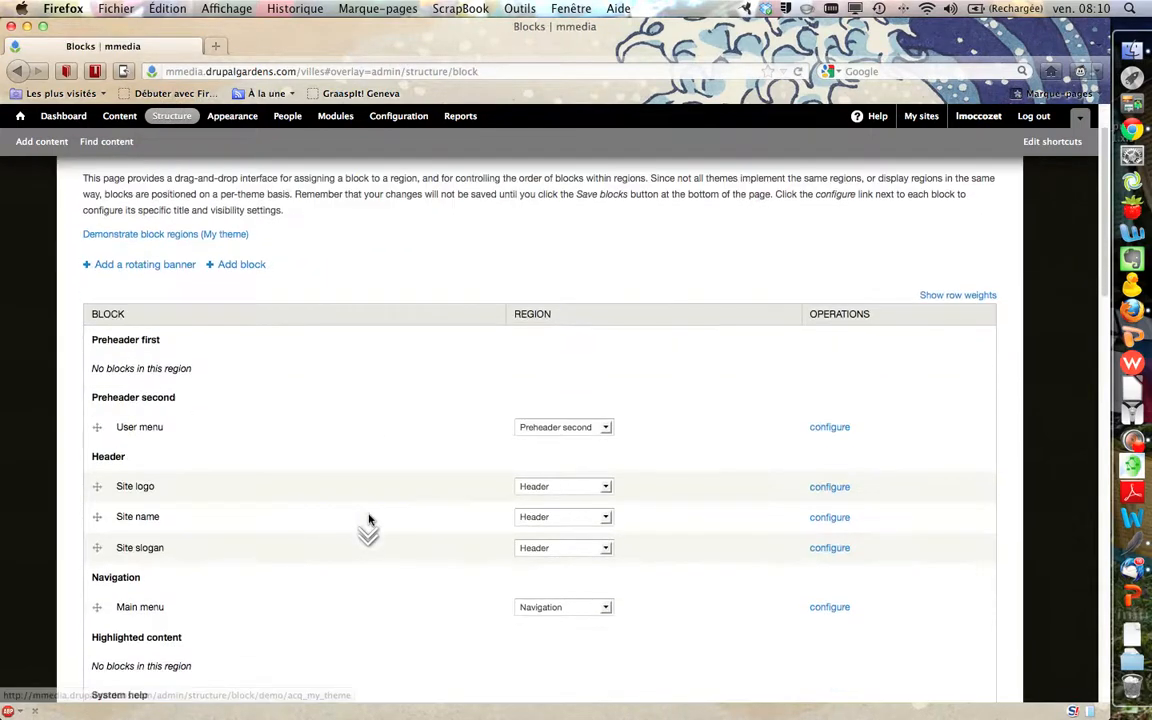
scroll(369, 521, down, 13)
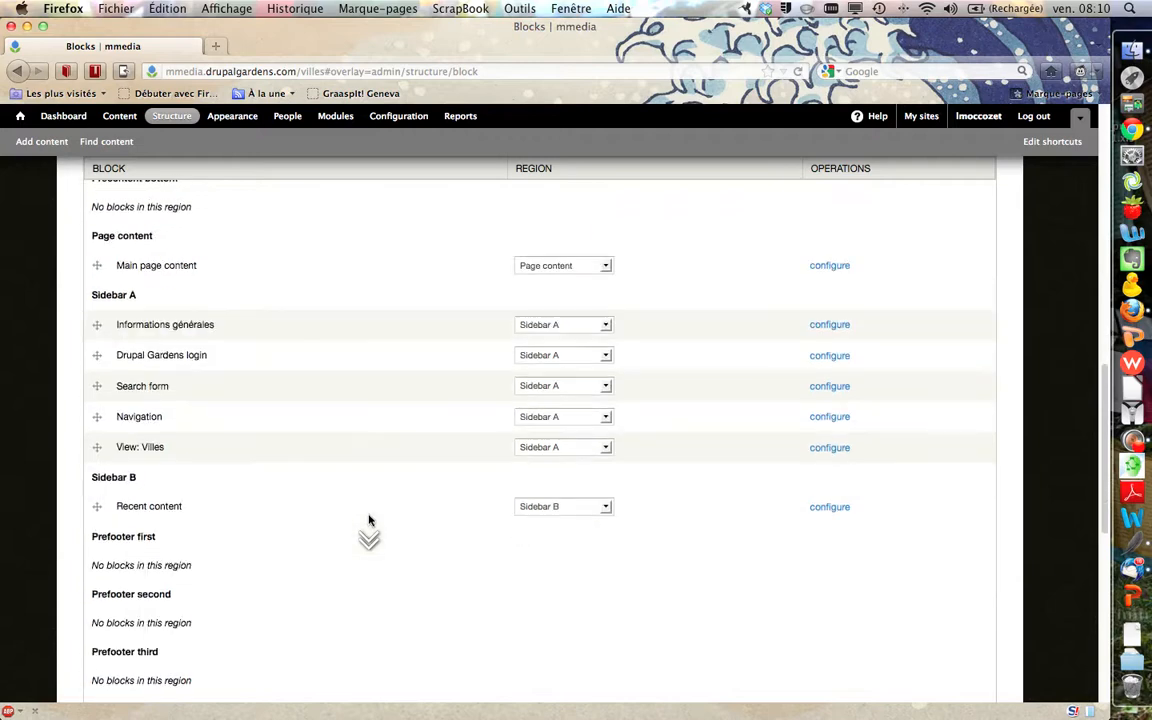
scroll(369, 521, down, 5)
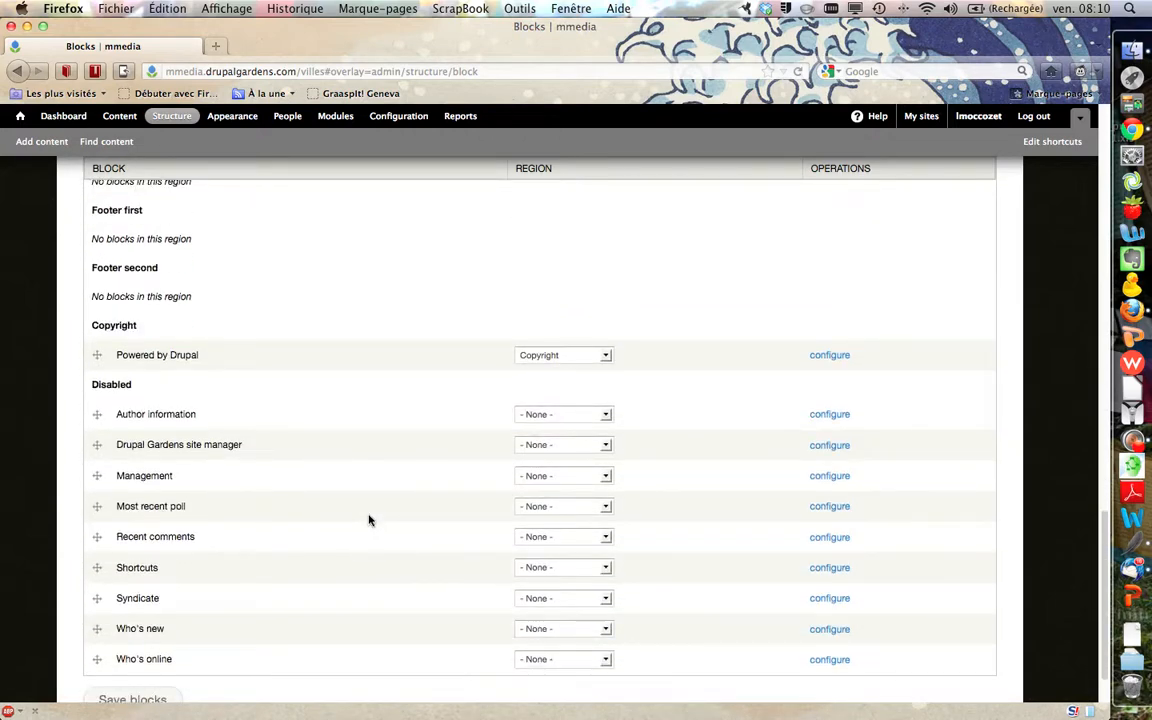
scroll(369, 521, down, 1)
scroll(369, 521, down, 2)
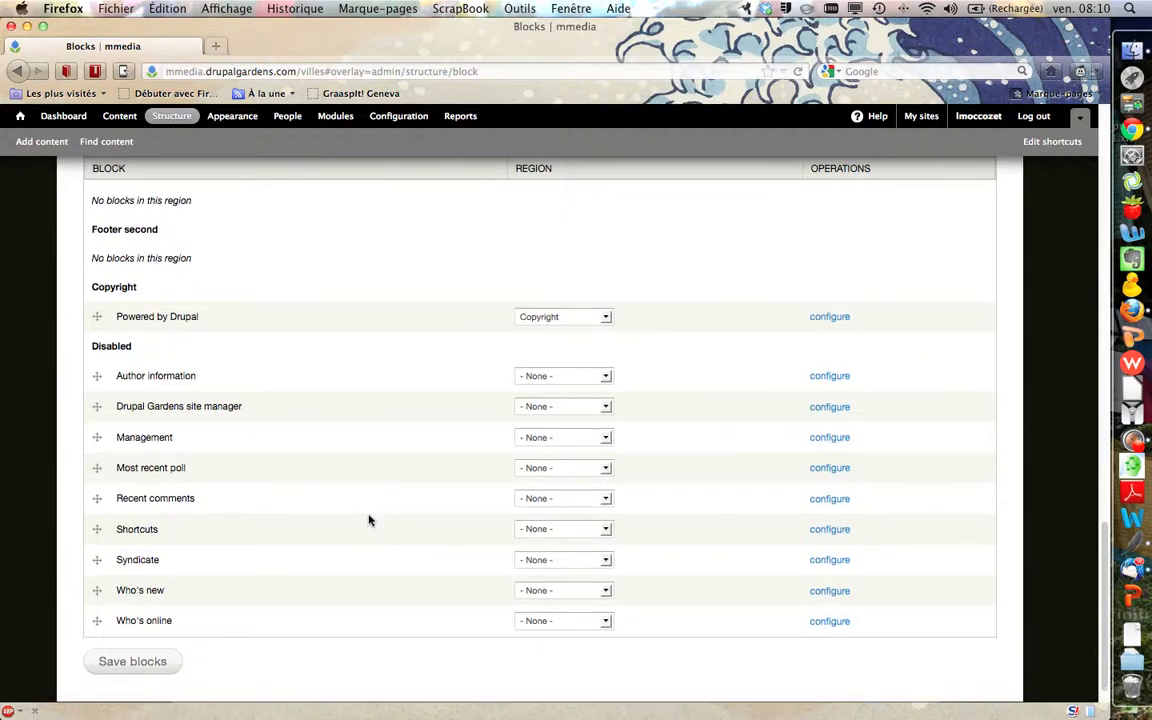
scroll(369, 521, down, 1)
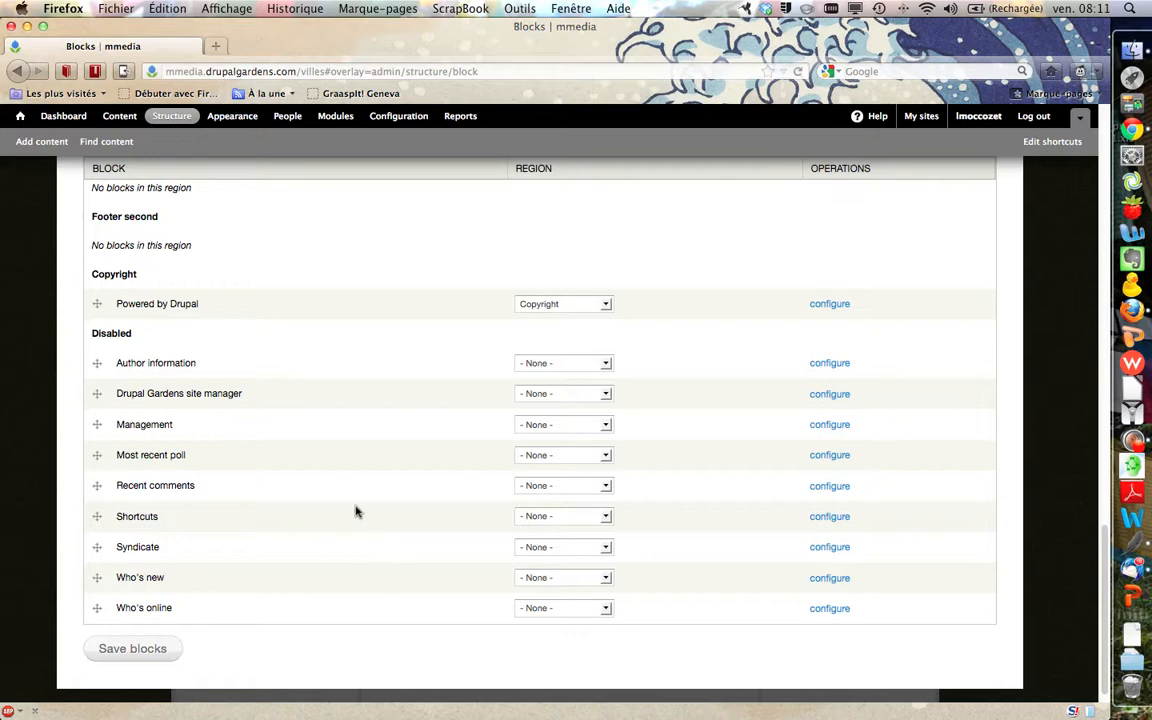
scroll(355, 511, up, 10)
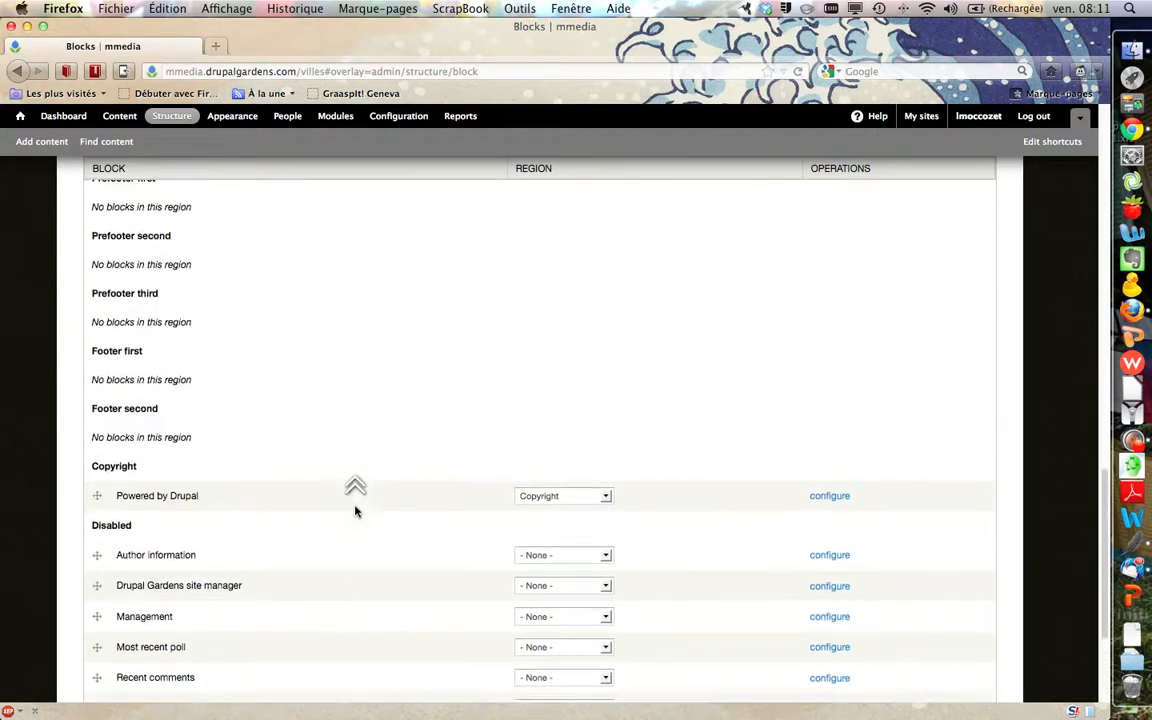
scroll(355, 511, up, 1)
scroll(355, 511, up, 2)
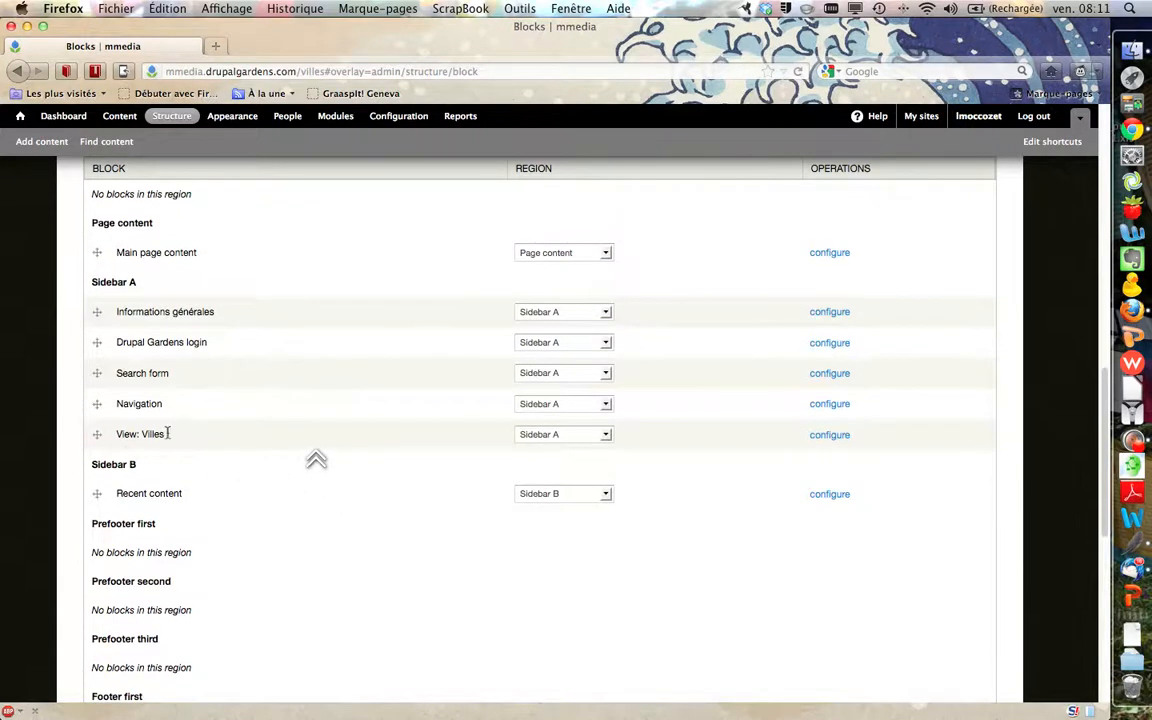
Step: Set the Villes view block's region to None and check it among the disabled blocks
click(606, 436)
click(585, 447)
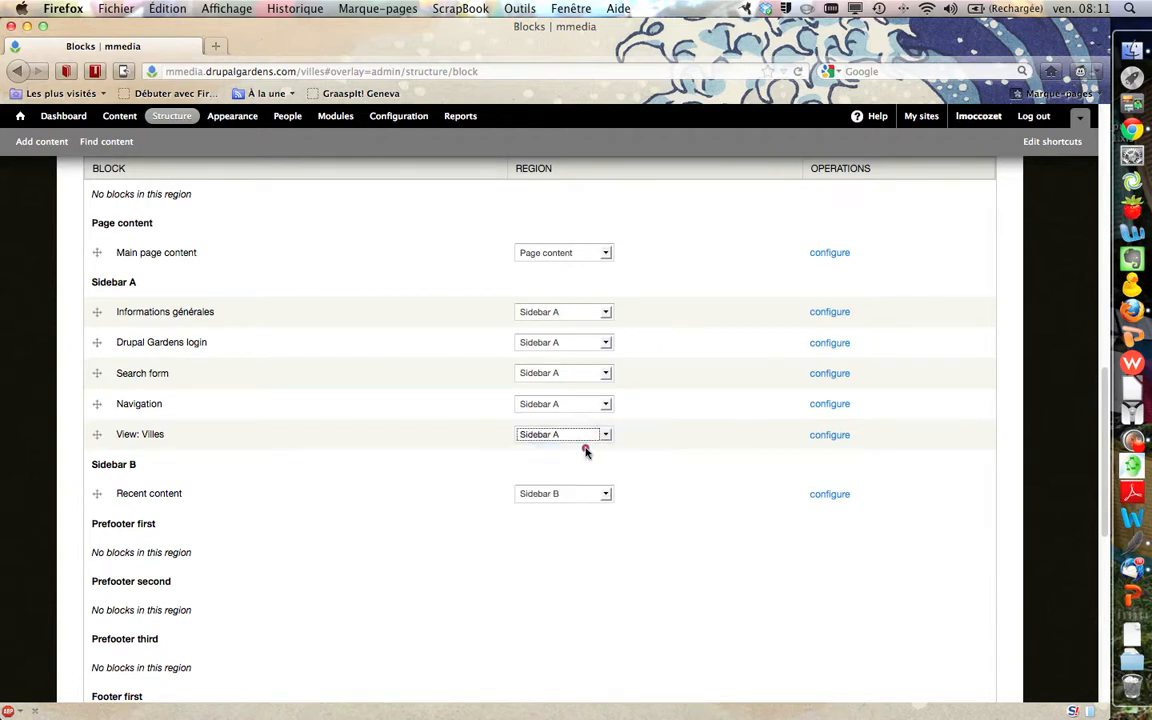
scroll(316, 455, down, 10)
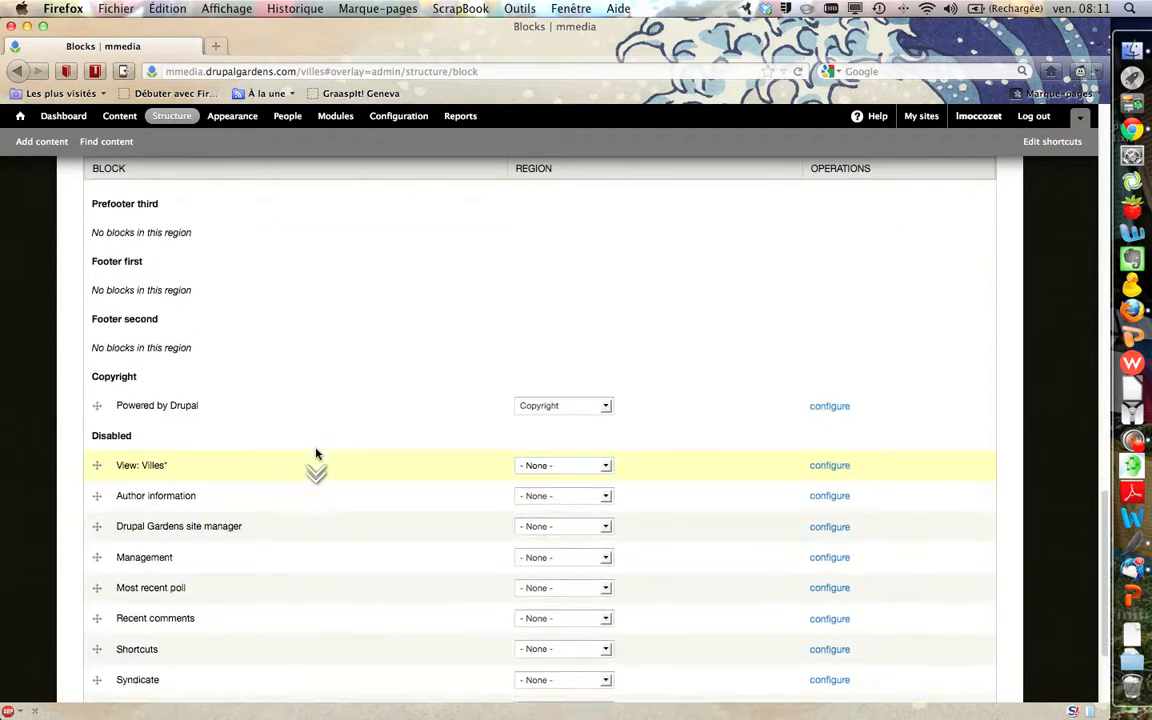
scroll(316, 454, down, 1)
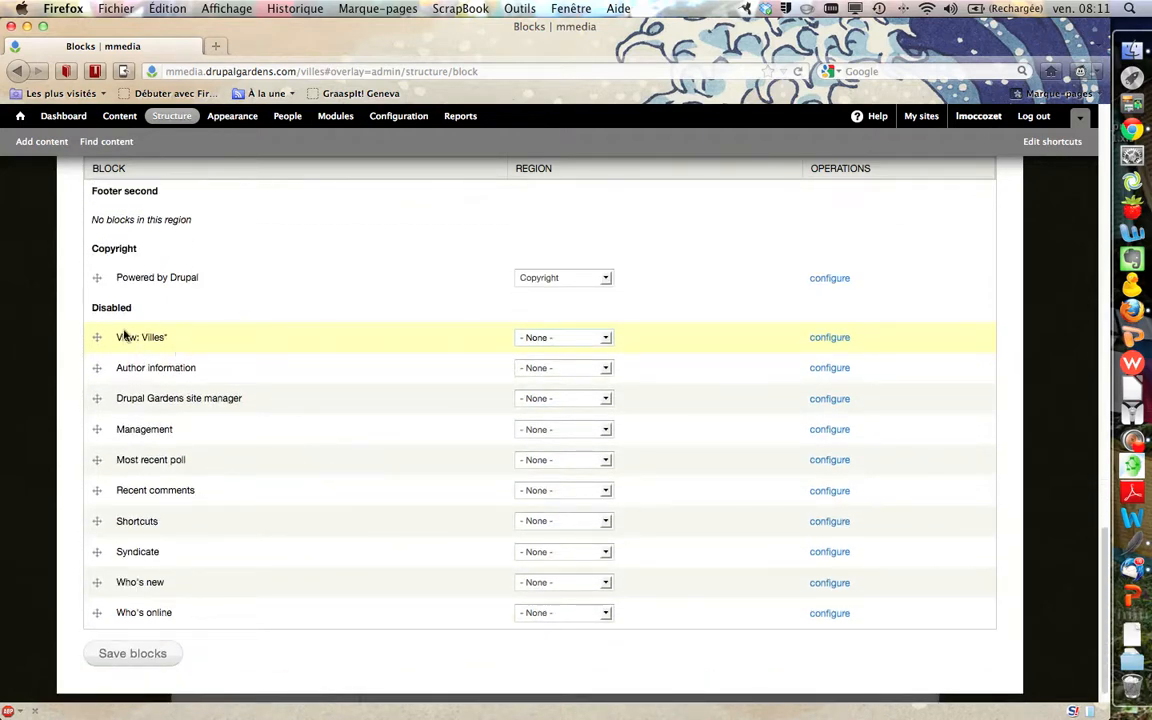
Step: Assign the Villes view block to the Sidebar B region and save the block layout
click(605, 338)
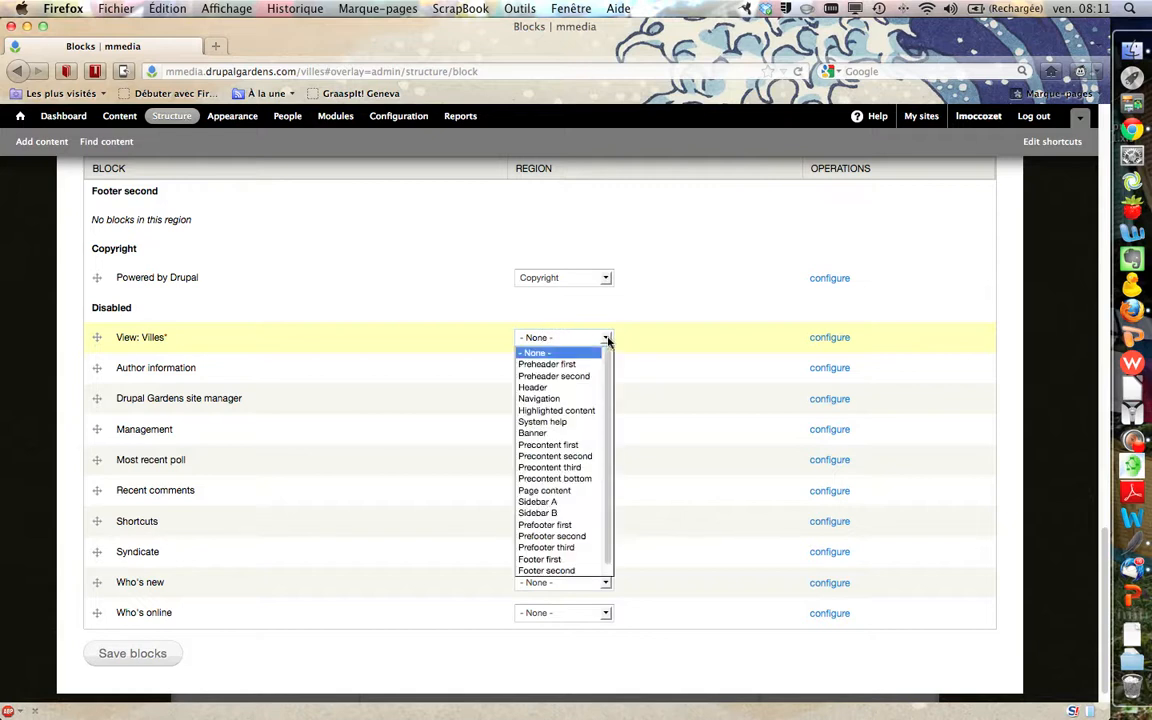
click(573, 515)
click(141, 653)
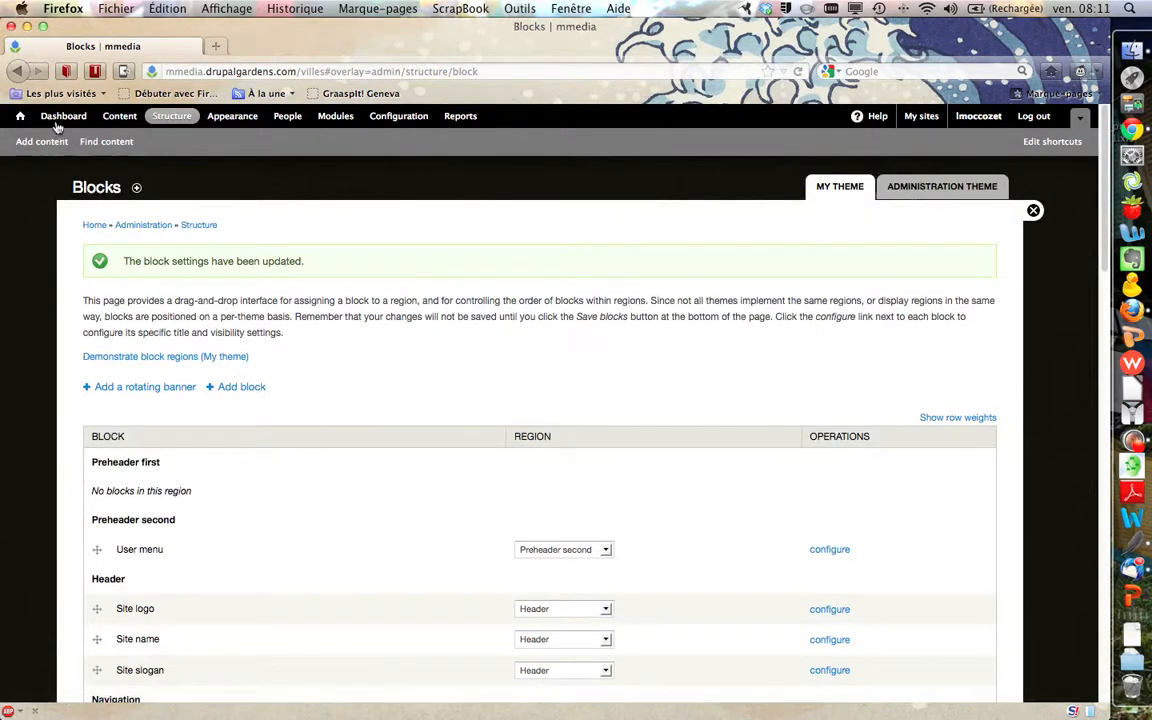
Step: Go to the site's home page and check its sidebars for the Villes block
click(21, 118)
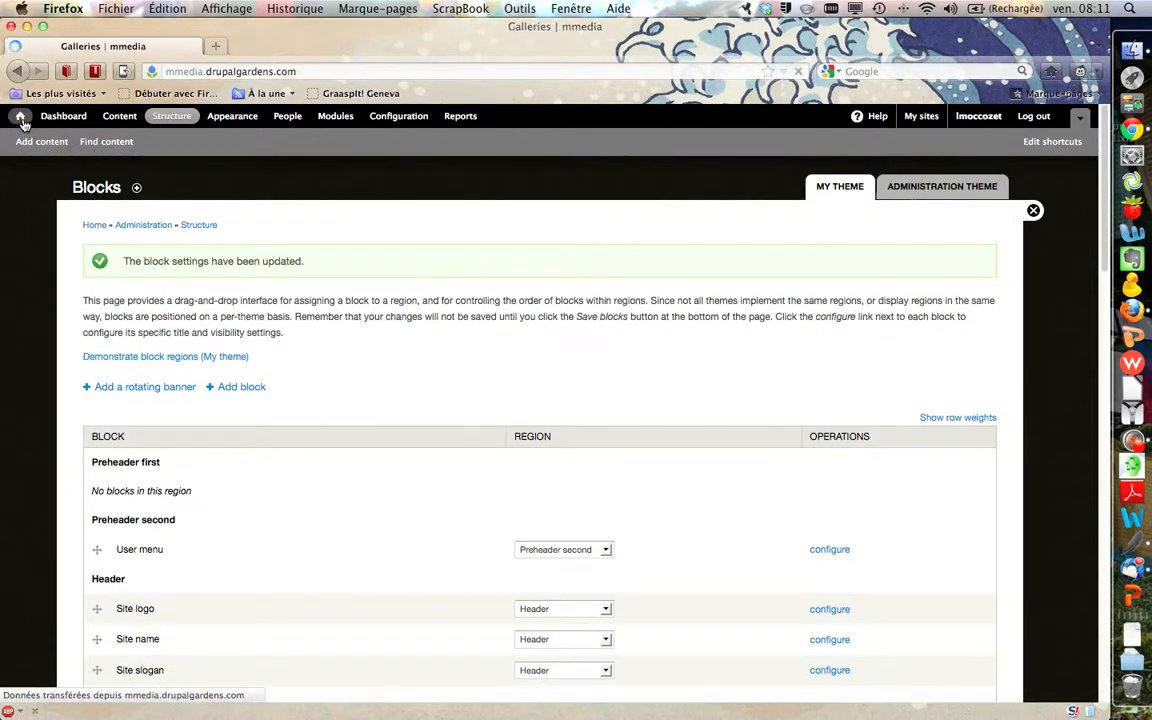
scroll(643, 426, down, 2)
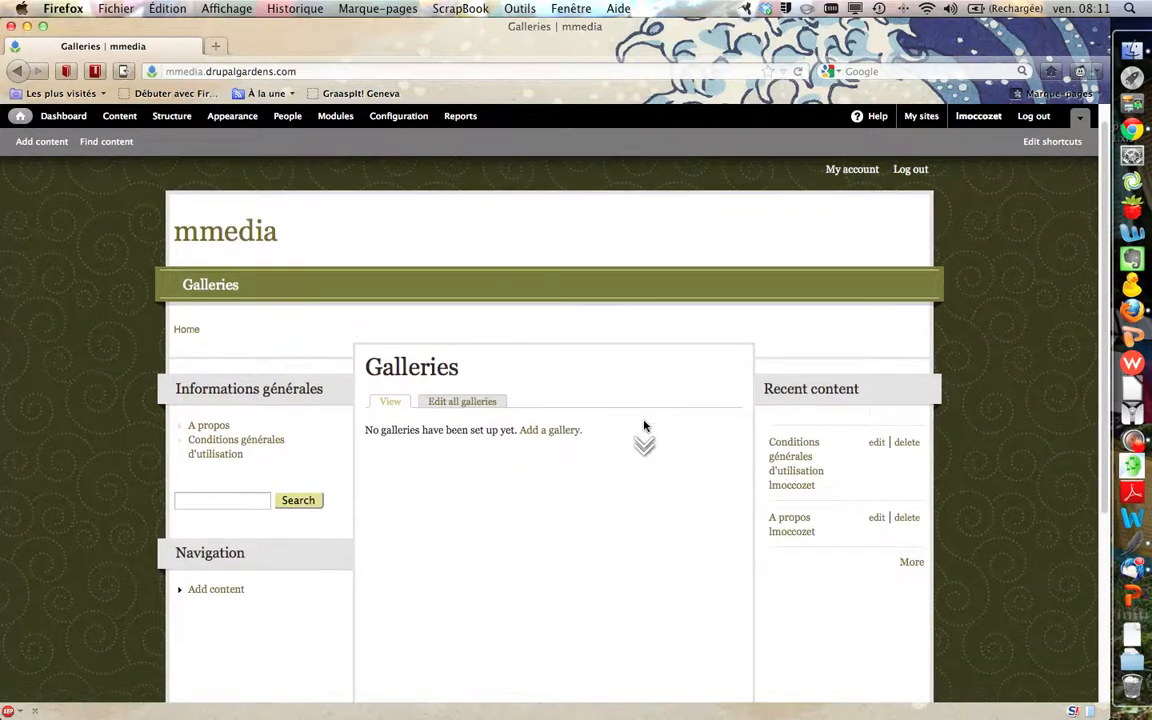
scroll(644, 428, down, 3)
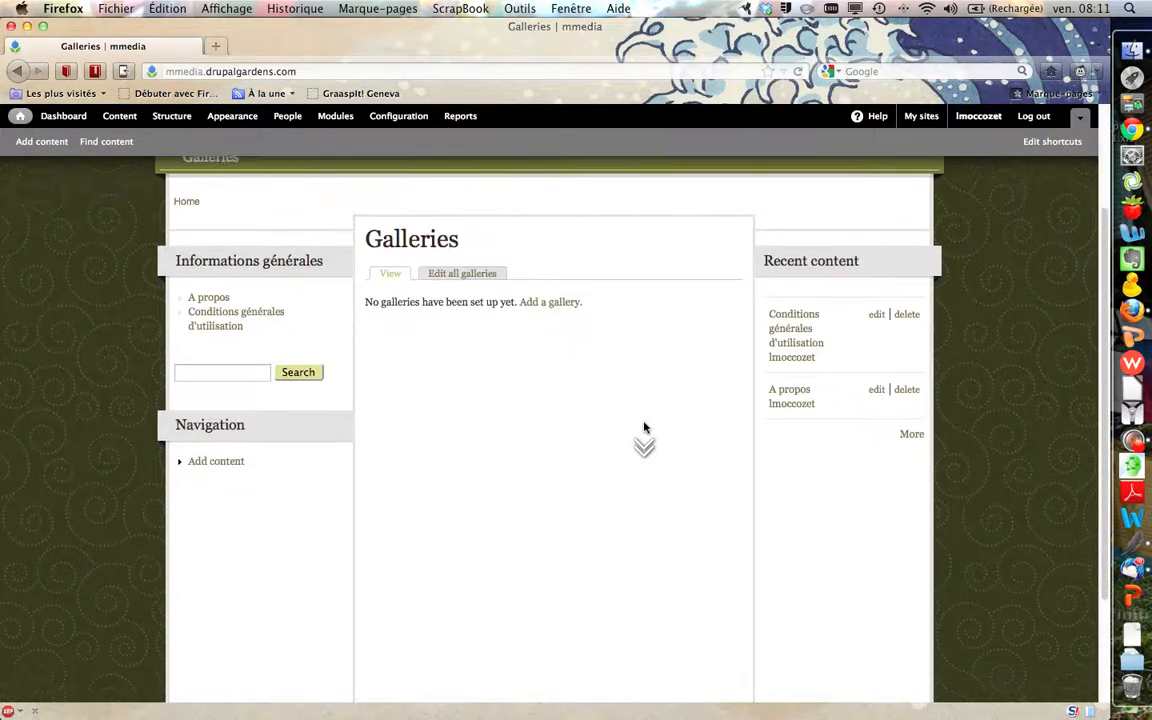